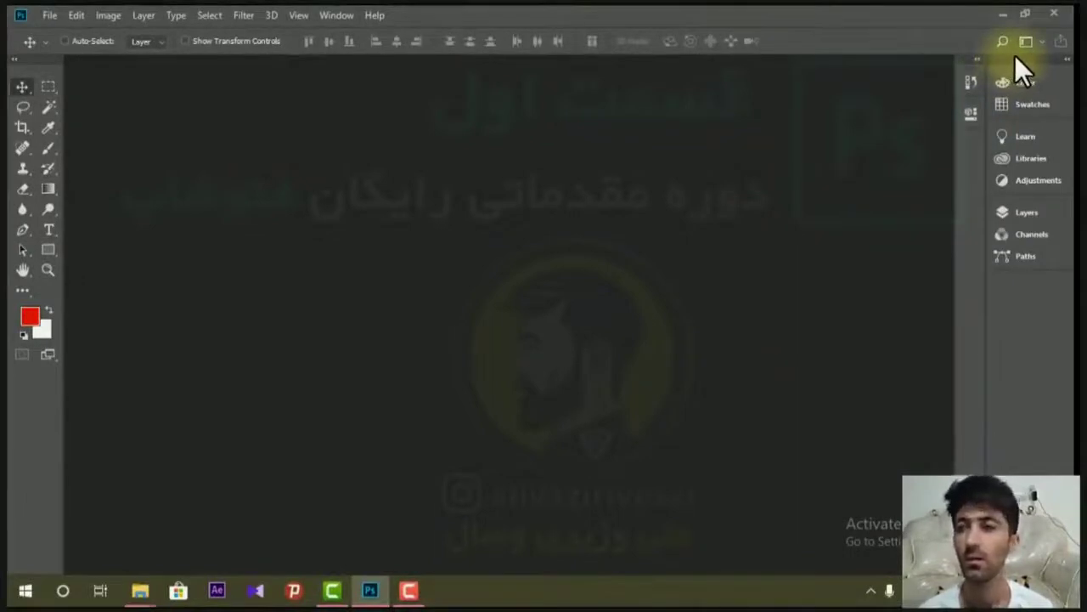
Step: Close the floated right panel group and Tools panel, and undock the options bar
{"action": "left_click_drag", "start_coordinate": [1016, 58], "coordinate": [626, 97]}
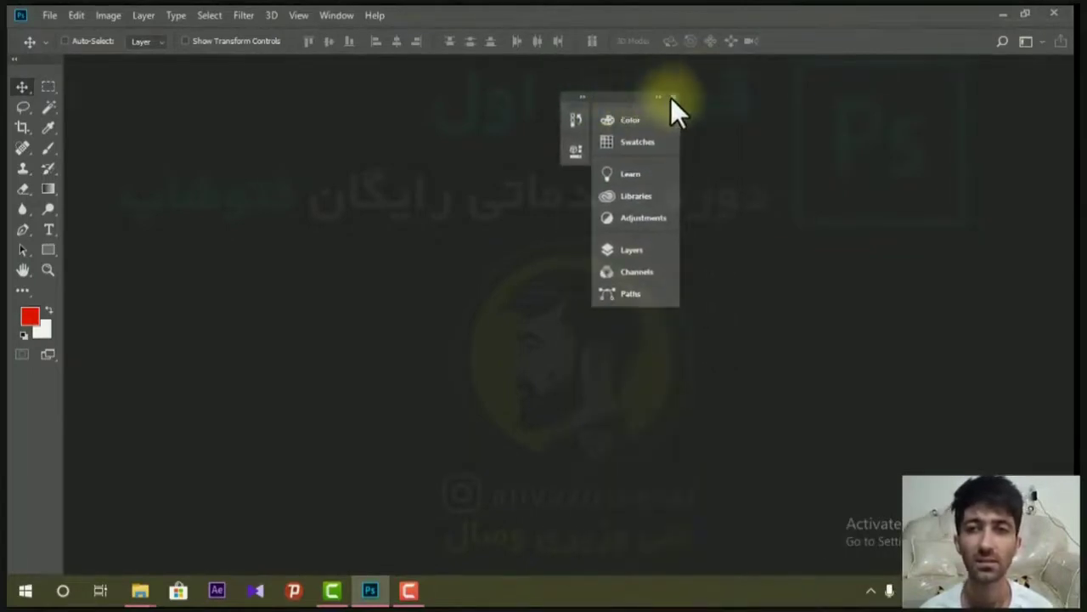
{"action": "left_click", "coordinate": [673, 97]}
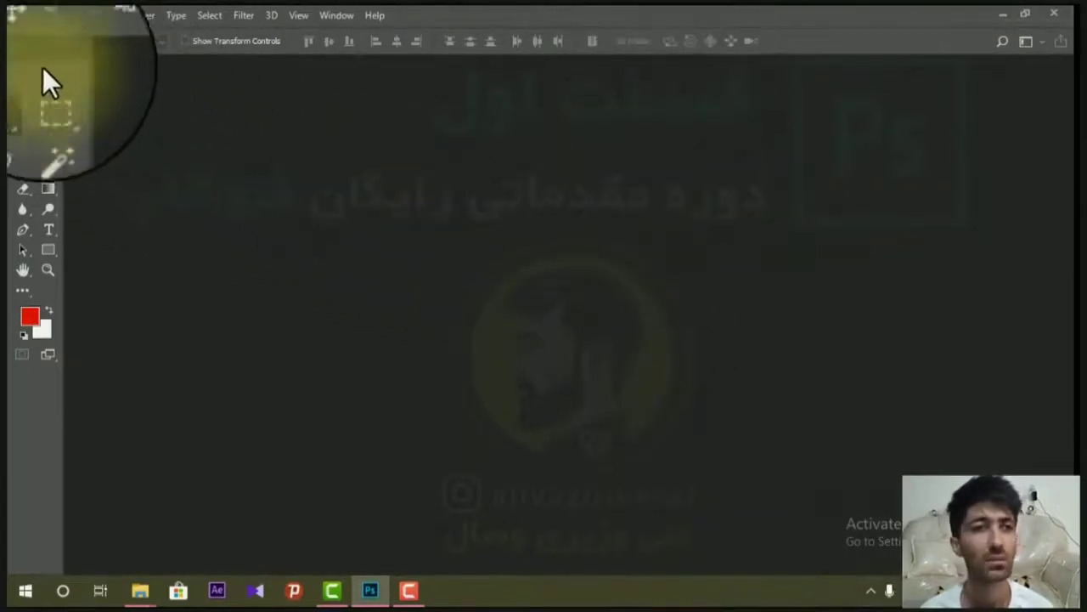
{"action": "mouse_move", "coordinate": [33, 60]}
{"action": "left_mouse_down"}
{"action": "mouse_move", "coordinate": [64, 79]}
{"action": "mouse_move", "coordinate": [525, 105]}
{"action": "left_mouse_up"}
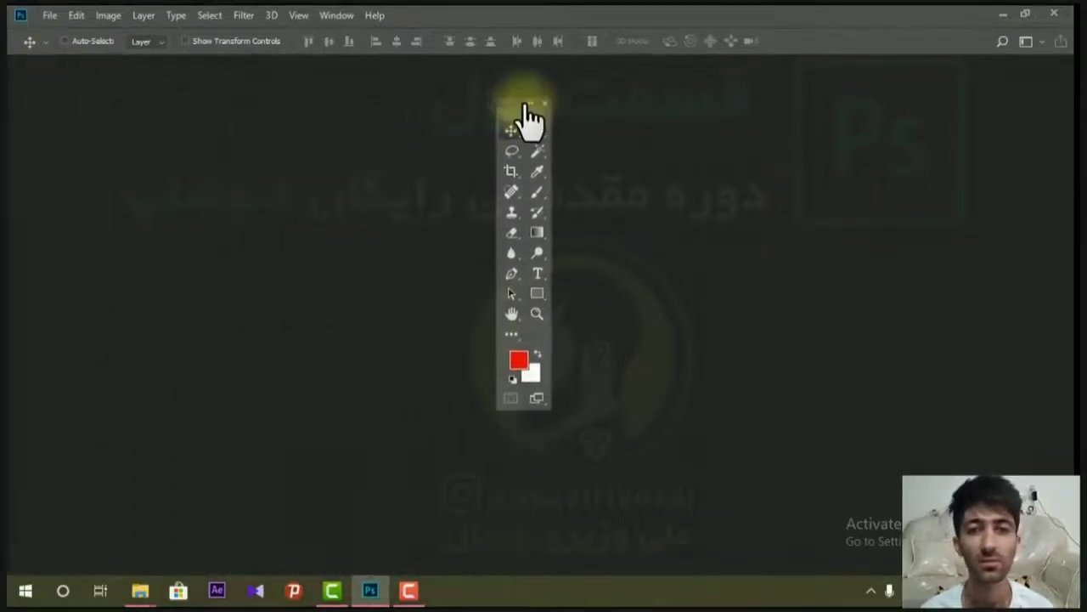
{"action": "left_click", "coordinate": [545, 104]}
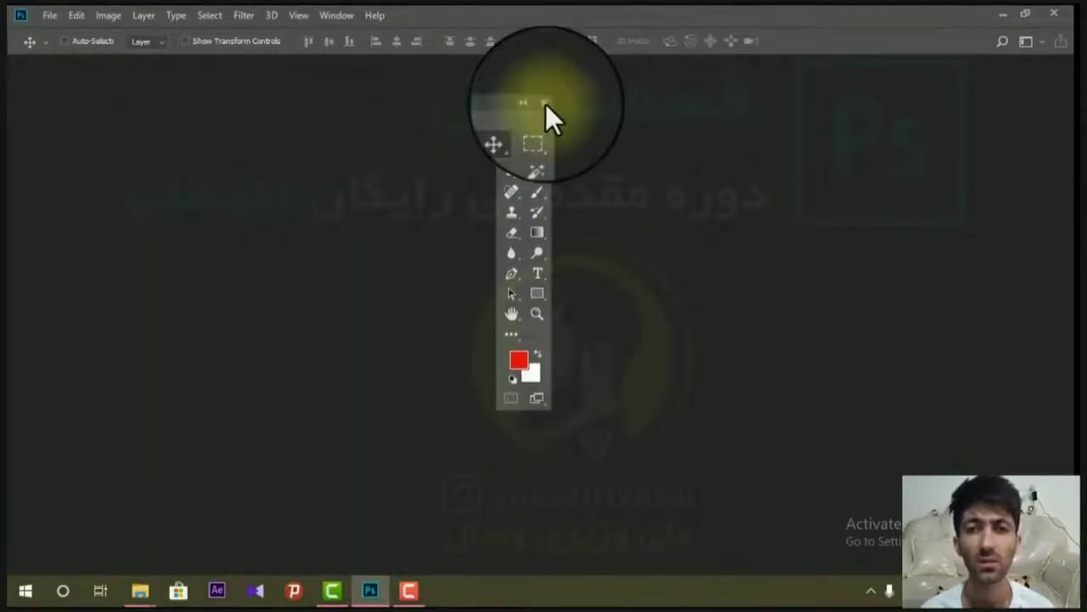
{"action": "left_click", "coordinate": [547, 104]}
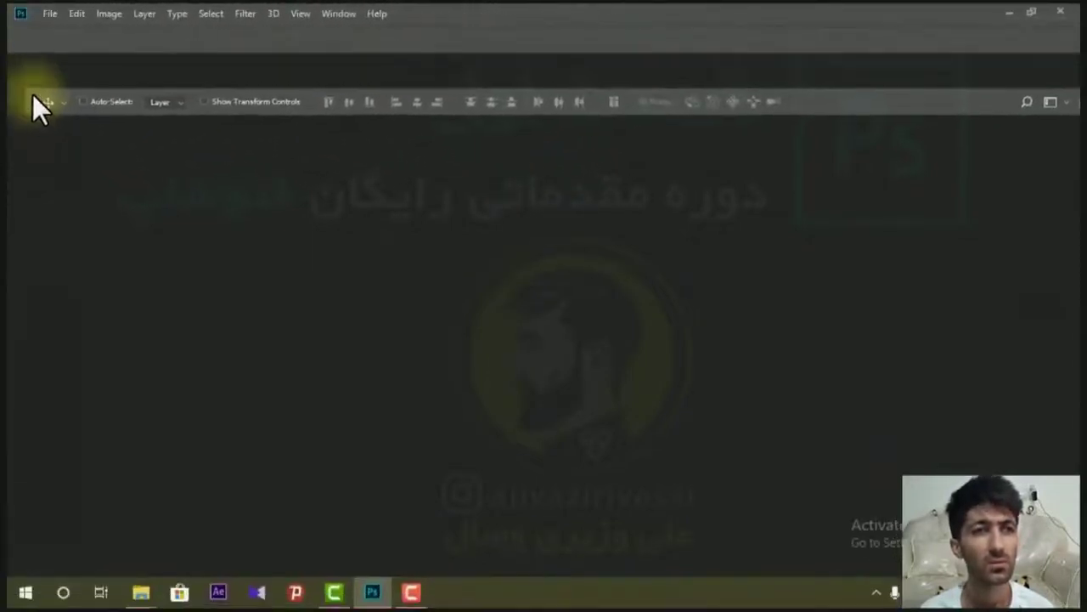
{"action": "left_click_drag", "start_coordinate": [32, 95], "coordinate": [33, 97]}
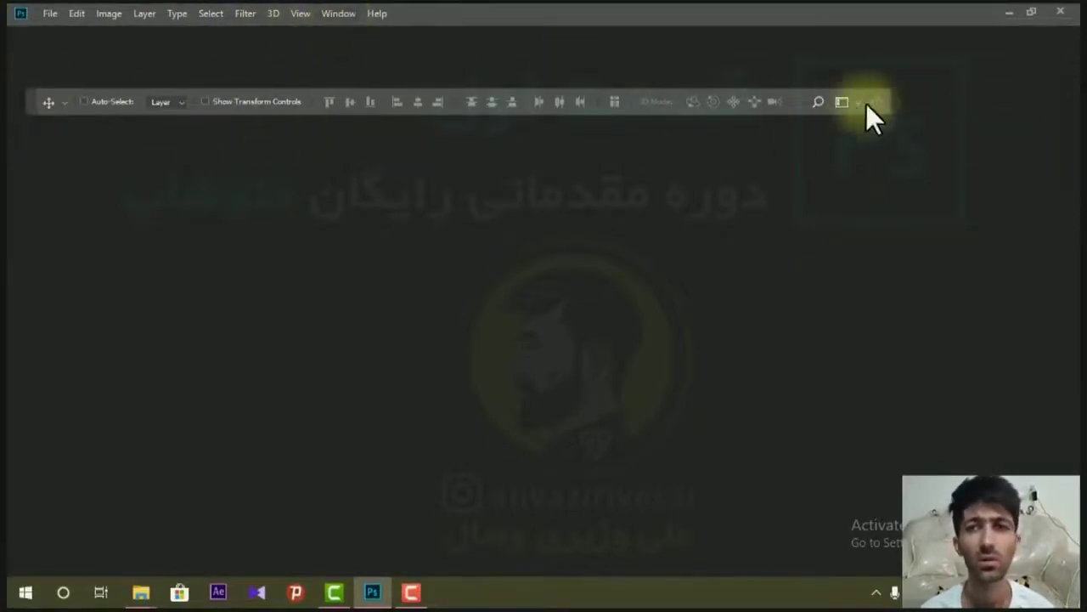
{"action": "left_click", "coordinate": [349, 12]}
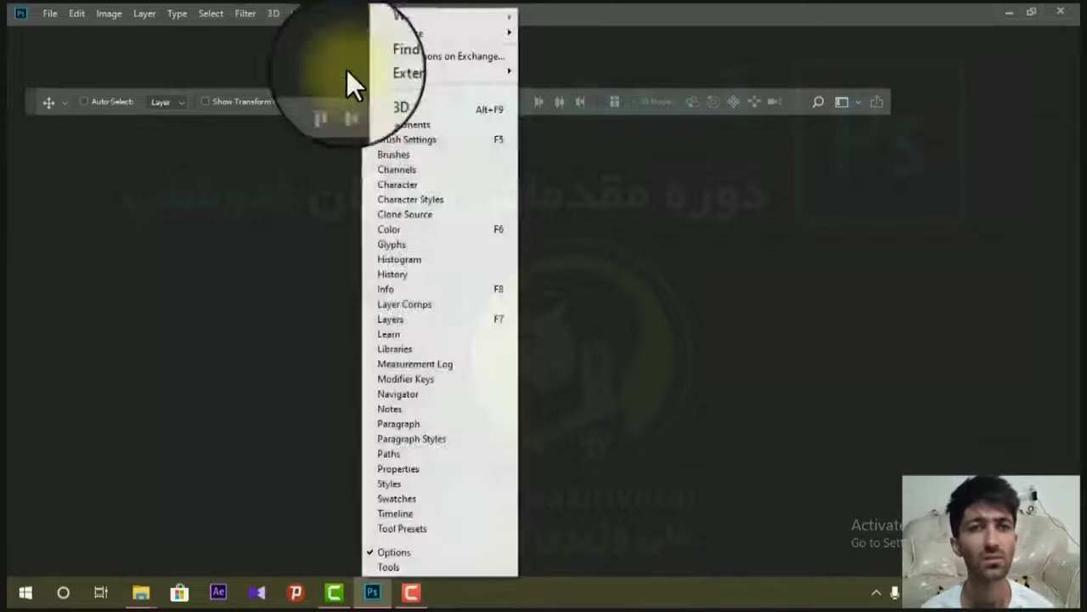
Step: Toggle the options bar off and back on from the Window menu
{"action": "left_click", "coordinate": [422, 554]}
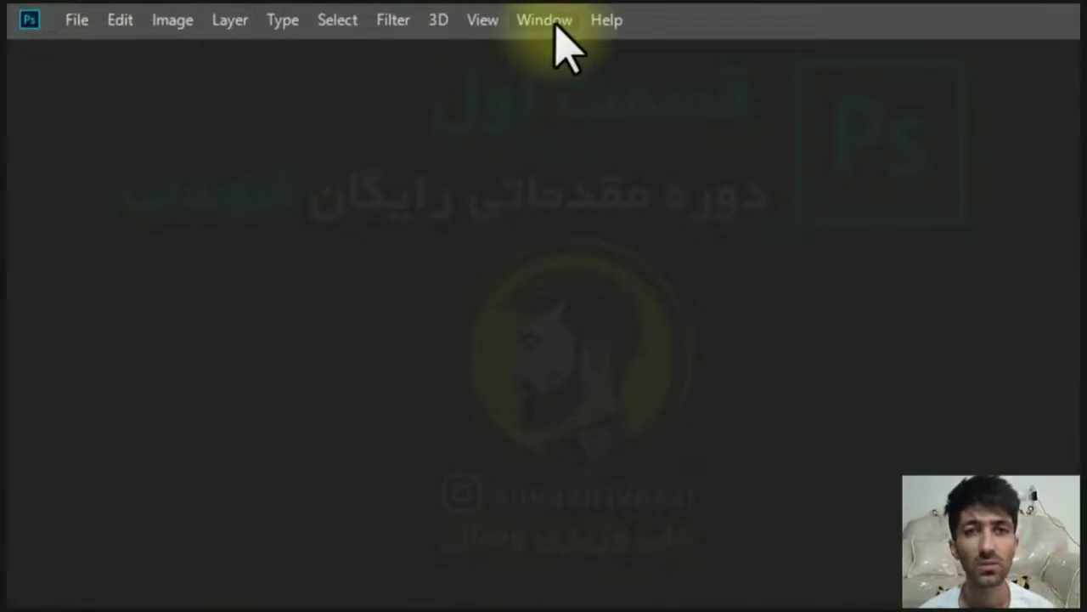
{"action": "left_click", "coordinate": [554, 26]}
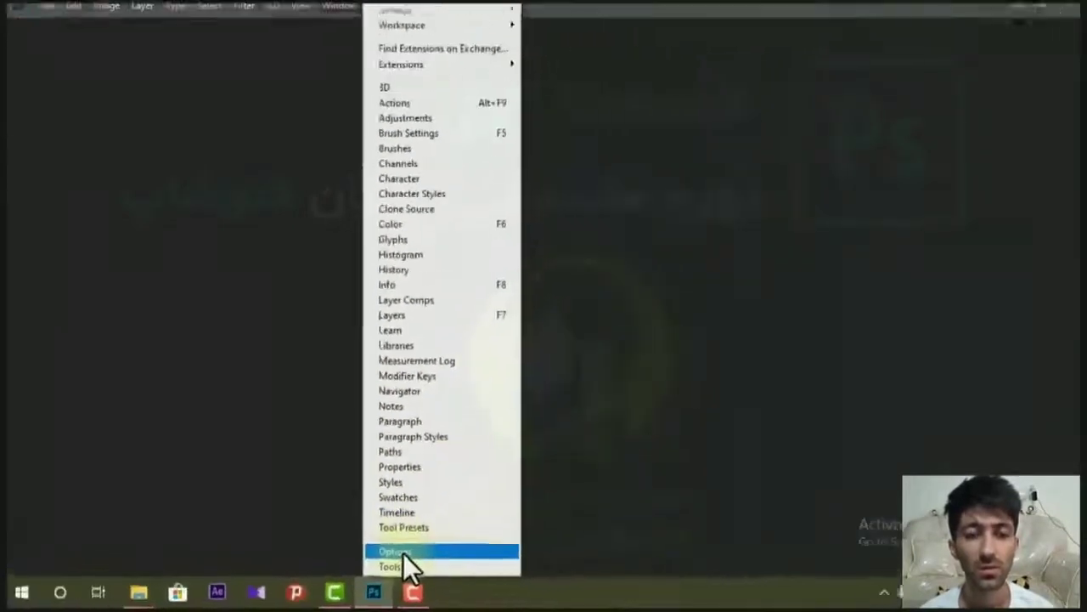
{"action": "left_click", "coordinate": [402, 553]}
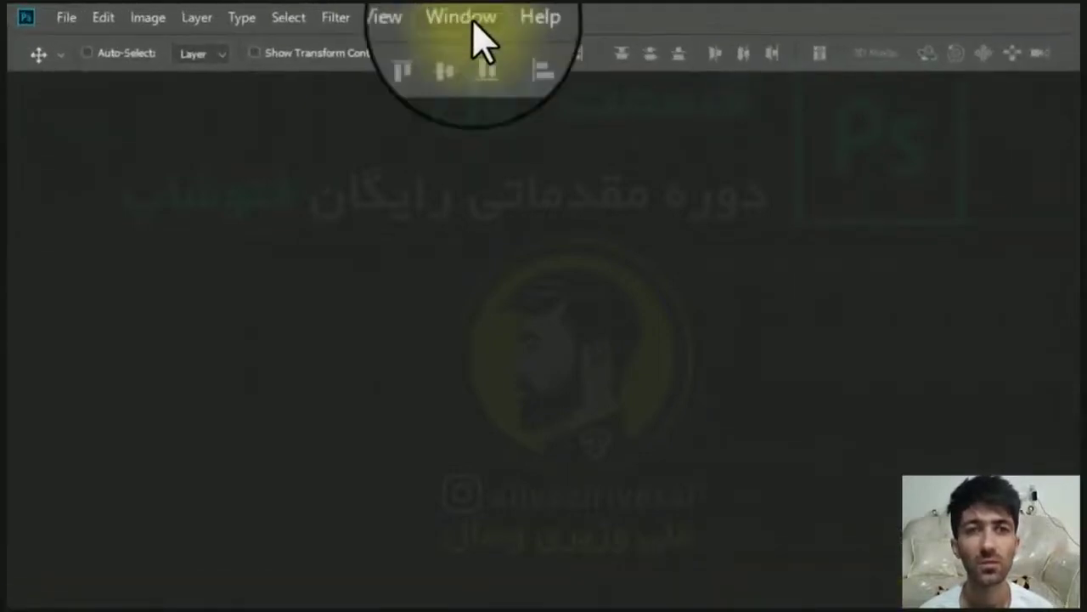
Step: Restore the Tools panel and dock it along the left edge
{"action": "left_click", "coordinate": [462, 17]}
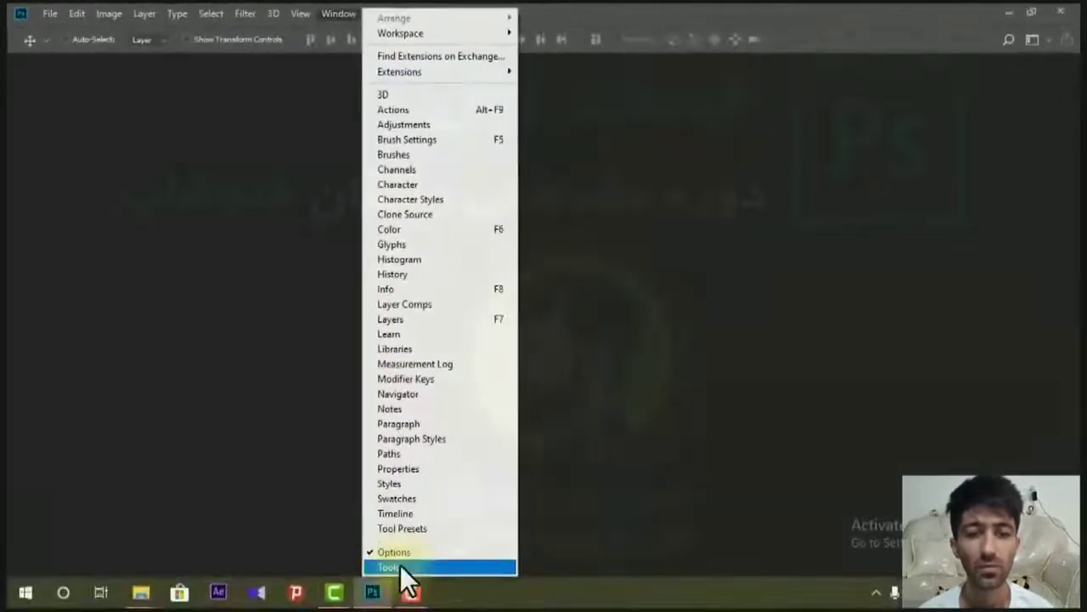
{"action": "left_click", "coordinate": [399, 567]}
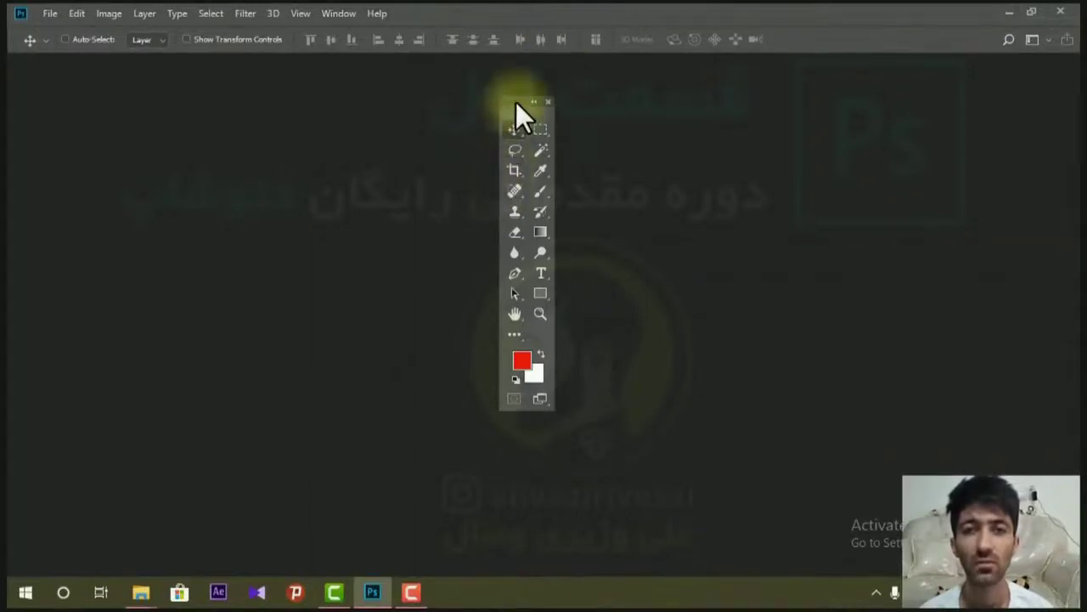
{"action": "mouse_move", "coordinate": [515, 101]}
{"action": "left_mouse_down"}
{"action": "mouse_move", "coordinate": [296, 136]}
{"action": "mouse_move", "coordinate": [30, 108]}
{"action": "left_mouse_up"}
{"action": "left_click_drag", "start_coordinate": [39, 144], "coordinate": [12, 153]}
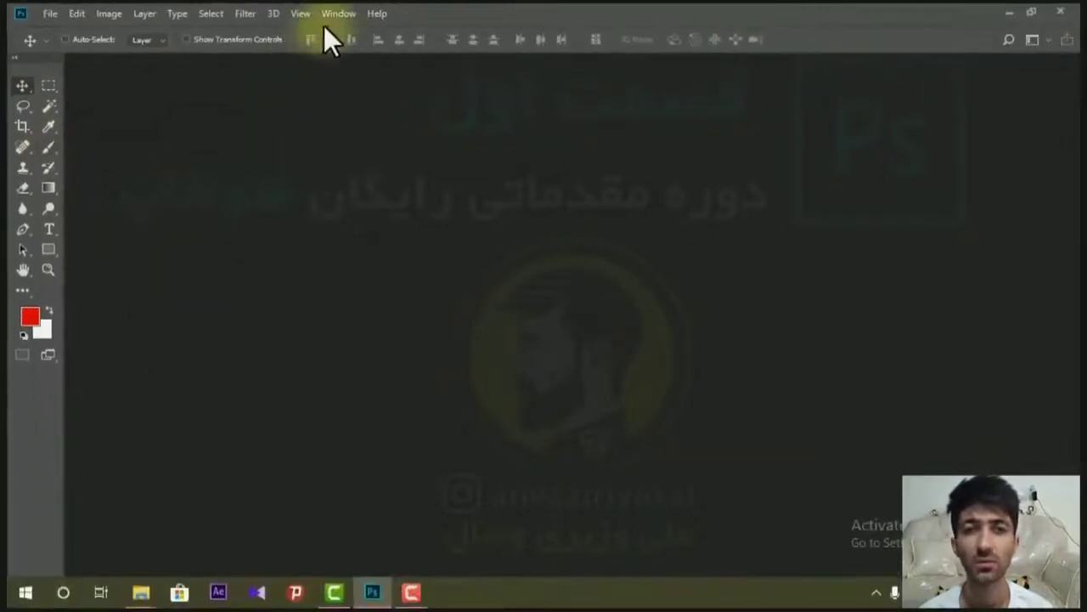
{"action": "left_click", "coordinate": [339, 13]}
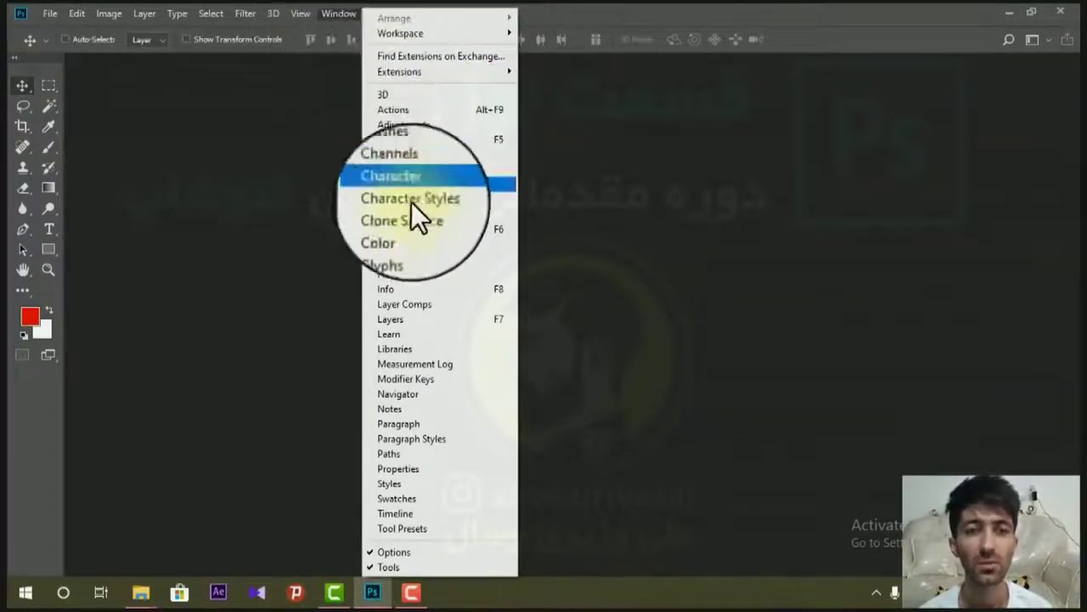
Step: Show the Layers panel group and dock it back on the right edge
{"action": "left_click", "coordinate": [465, 318]}
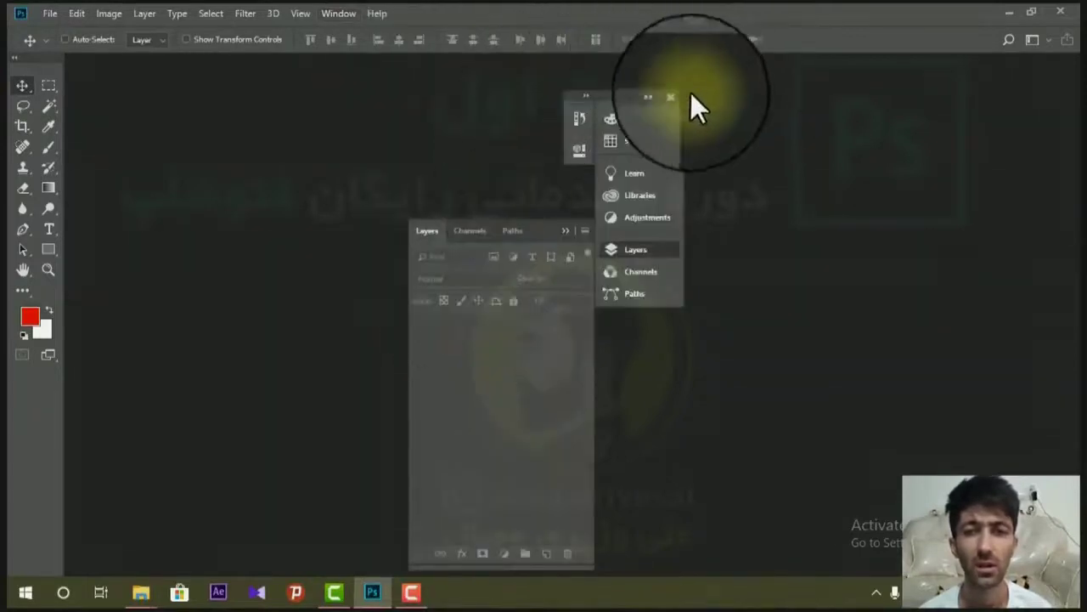
{"action": "left_click_drag", "start_coordinate": [638, 93], "coordinate": [1070, 136]}
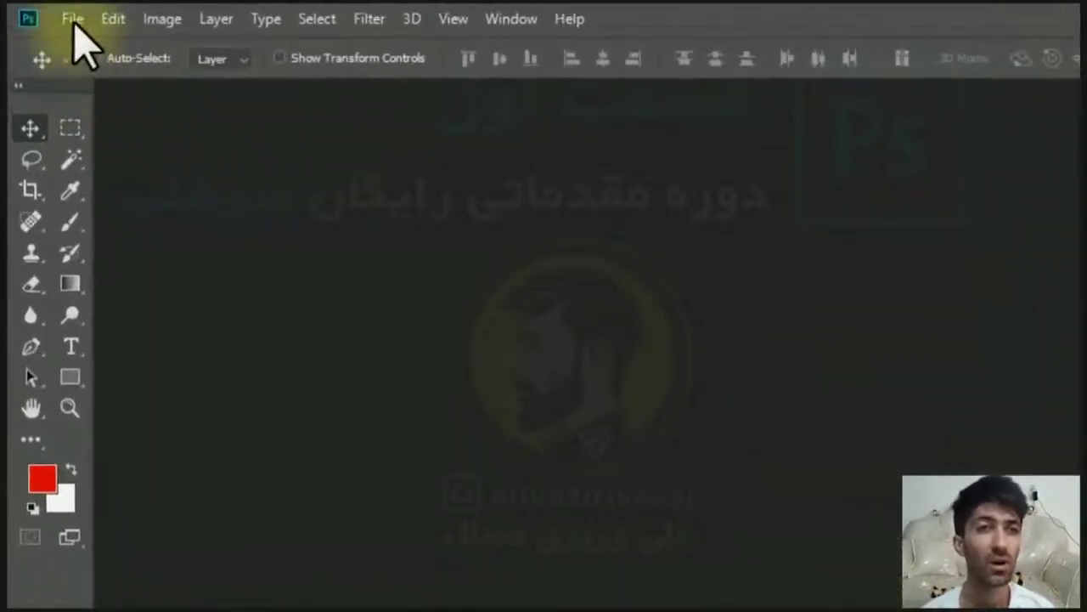
Step: Bring up the File > Open dialog
{"action": "left_click", "coordinate": [73, 20]}
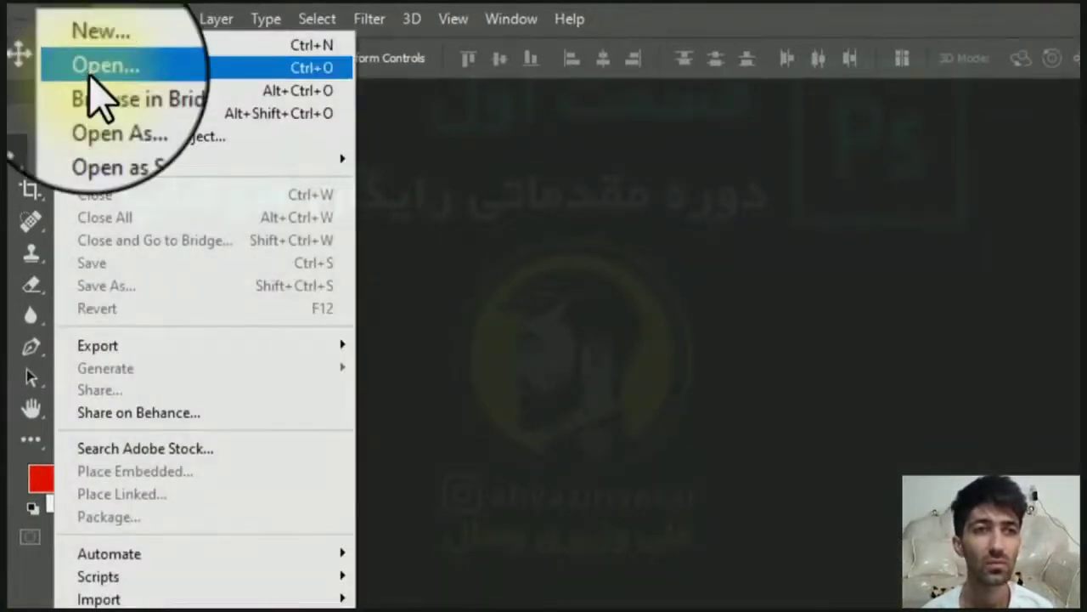
{"action": "left_click", "coordinate": [90, 75]}
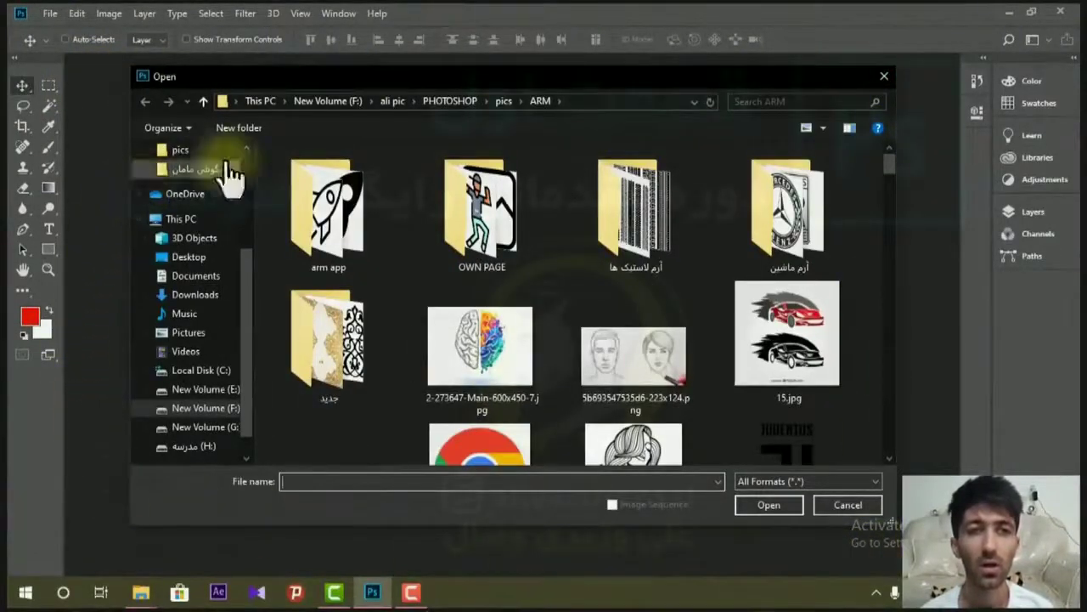
{"action": "mouse_move", "coordinate": [643, 79]}
{"action": "left_mouse_down"}
{"action": "mouse_move", "coordinate": [658, 70]}
{"action": "mouse_move", "coordinate": [644, 63]}
{"action": "left_mouse_up"}
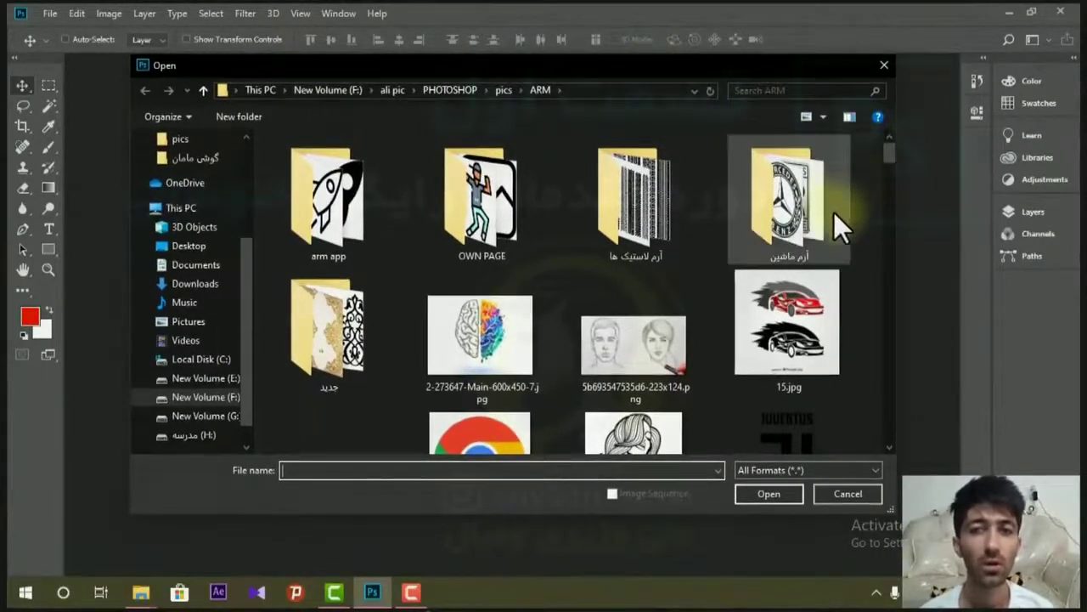
{"action": "scroll", "coordinate": [833, 225], "scroll_direction": "down", "scroll_amount": 2}
{"action": "scroll", "coordinate": [832, 231], "scroll_direction": "down", "scroll_amount": 2}
{"action": "scroll", "coordinate": [833, 231], "scroll_direction": "up", "scroll_amount": 4}
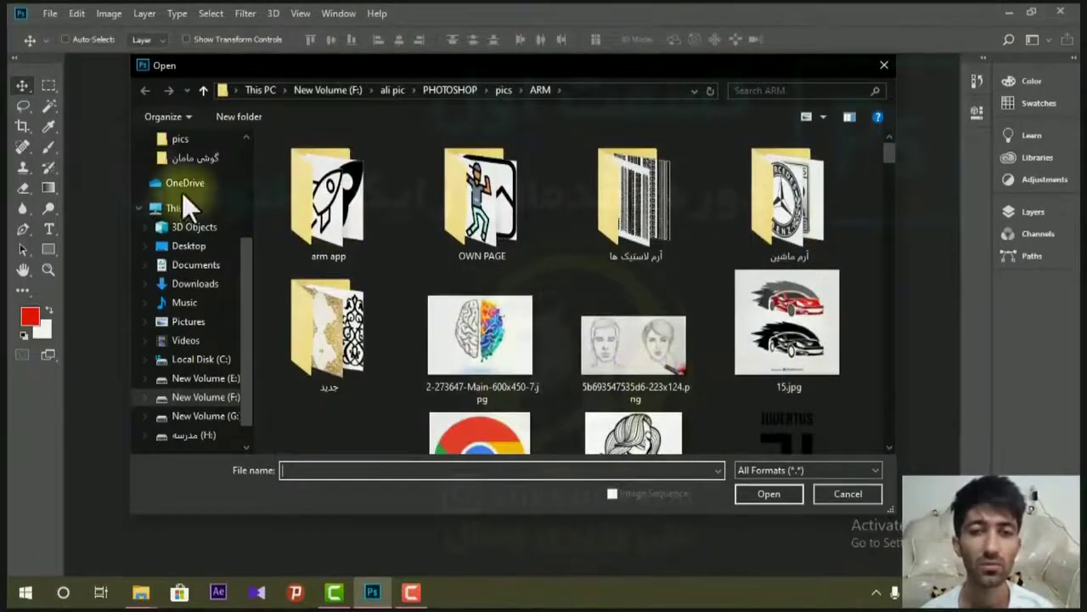
{"action": "mouse_move", "coordinate": [195, 289]}
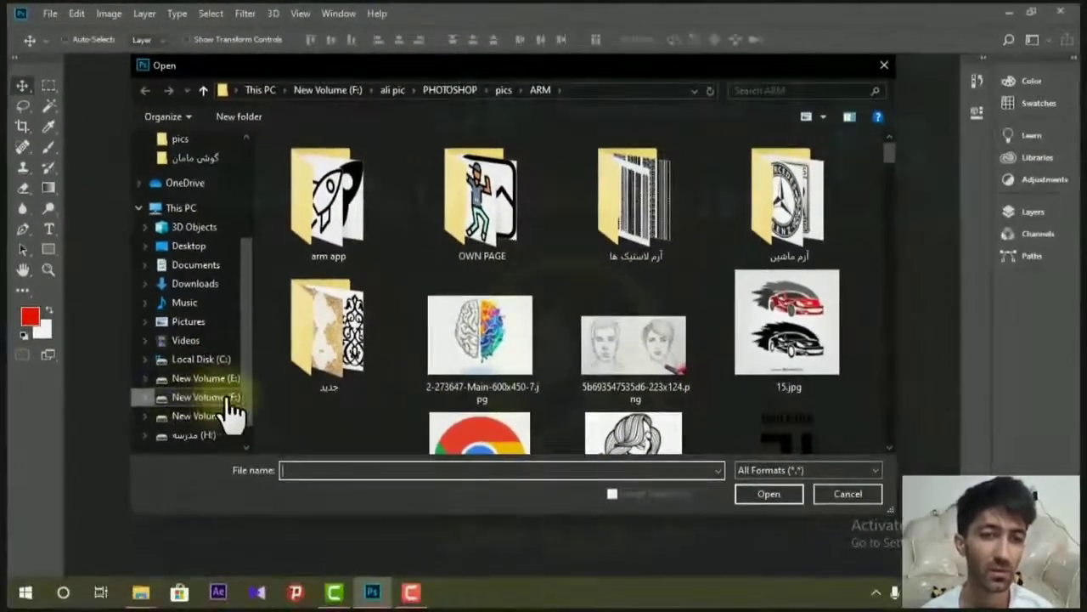
Step: Open calvin-lupiya--yPg8cusGD8-unsplash.jpg from F:\ali pic\PHOTOSHOP\pics
{"action": "left_click", "coordinate": [204, 397]}
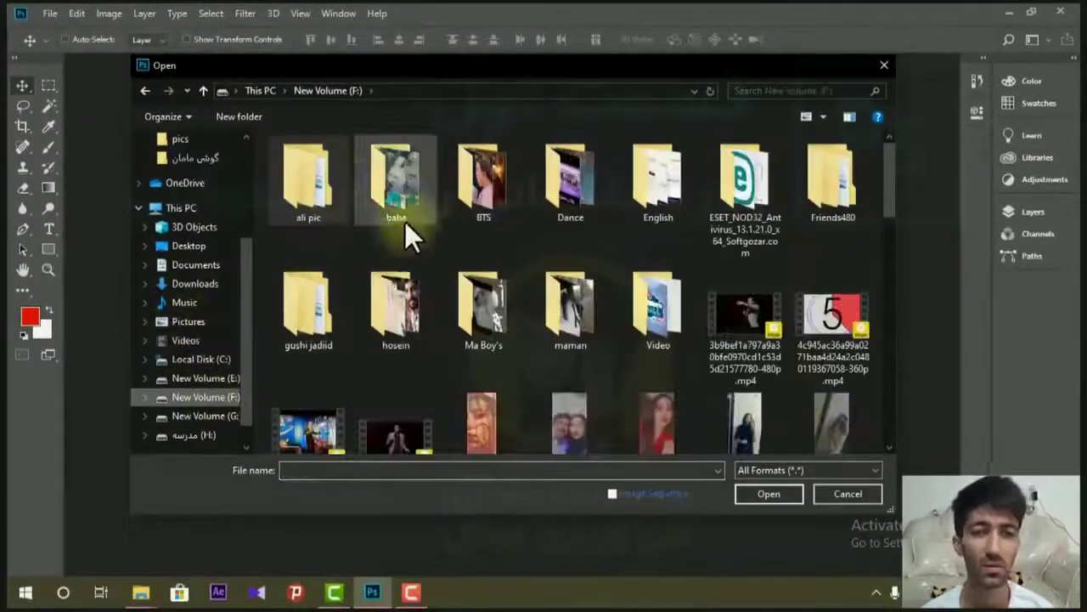
{"action": "double_click", "coordinate": [321, 170]}
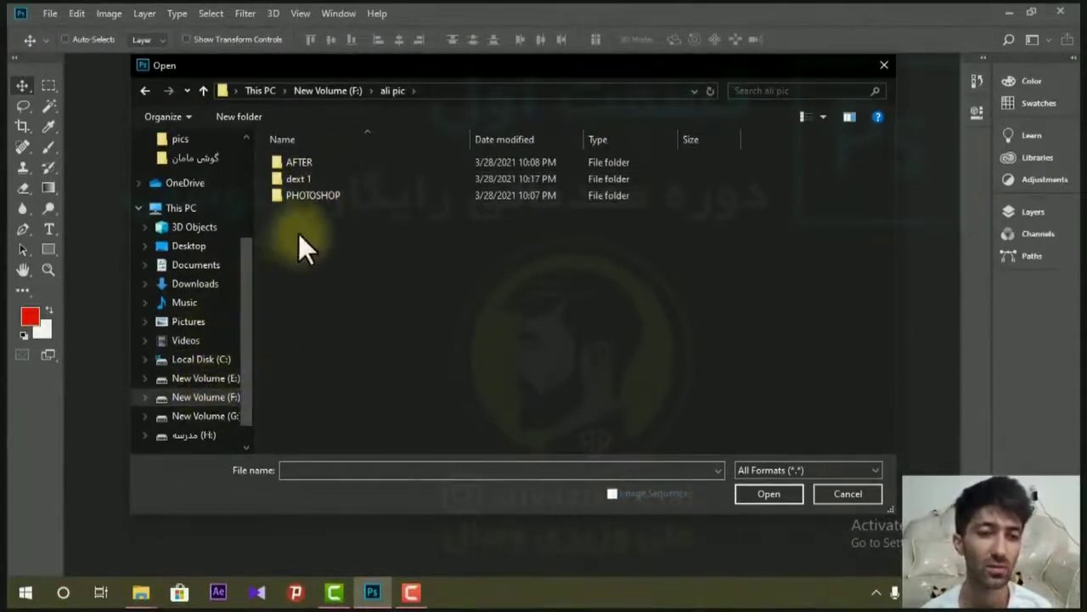
{"action": "double_click", "coordinate": [328, 192]}
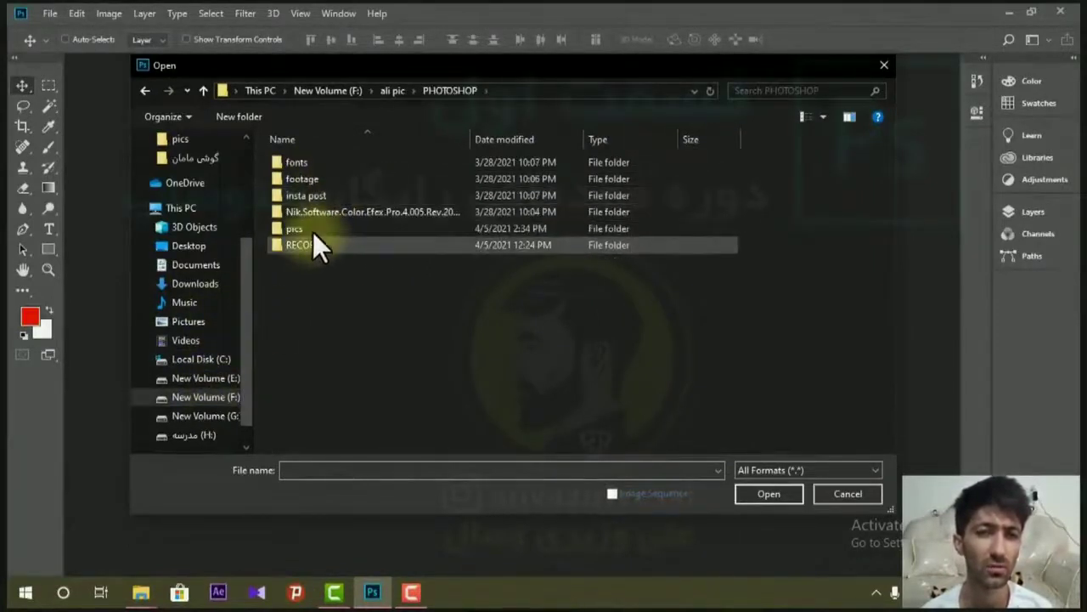
{"action": "double_click", "coordinate": [312, 230]}
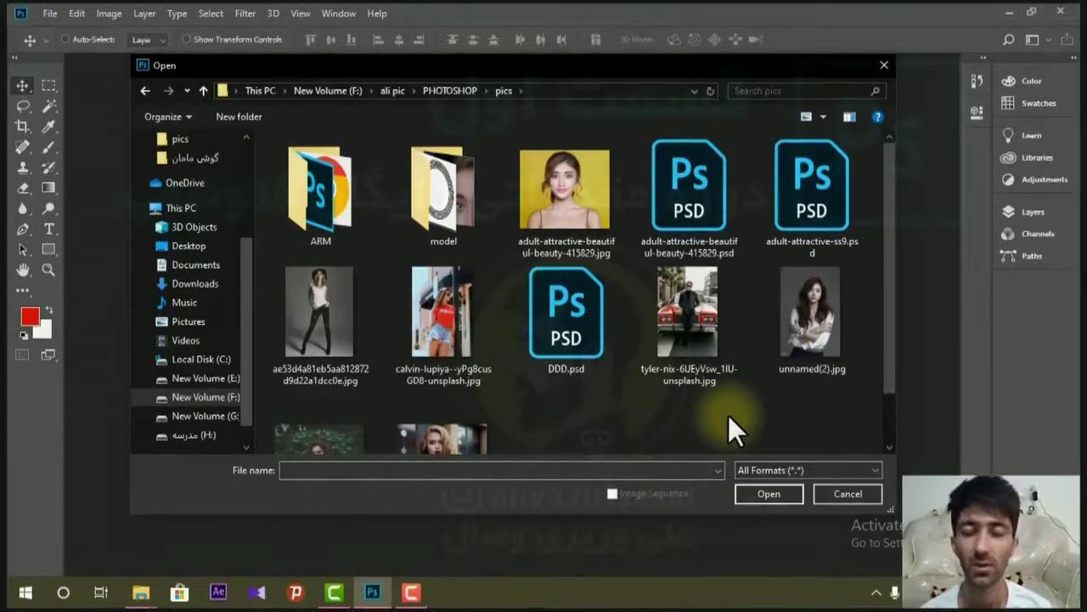
{"action": "left_click", "coordinate": [576, 203]}
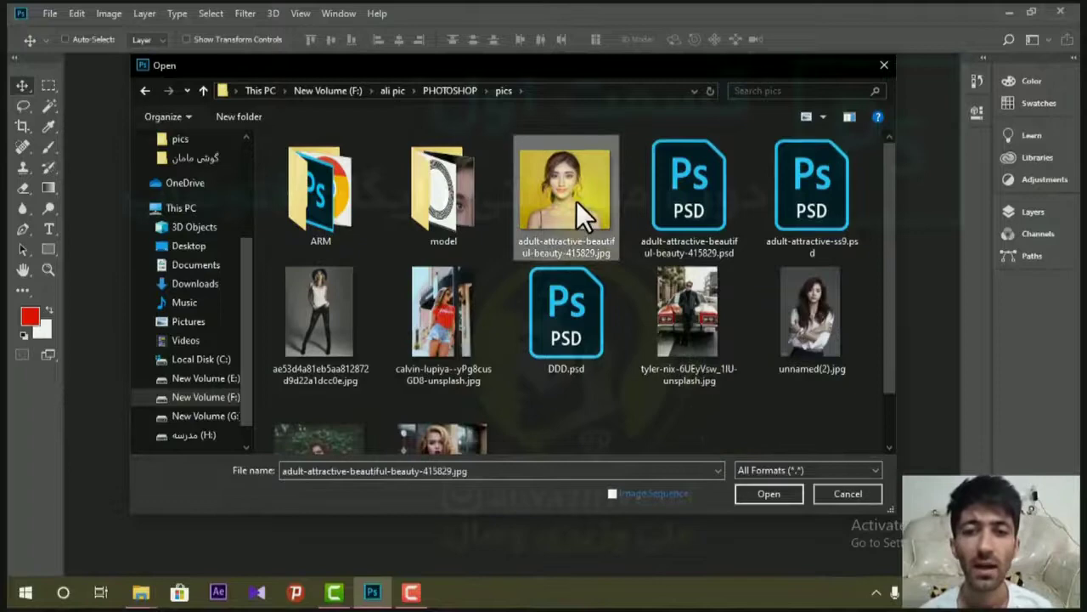
{"action": "left_click", "coordinate": [463, 303]}
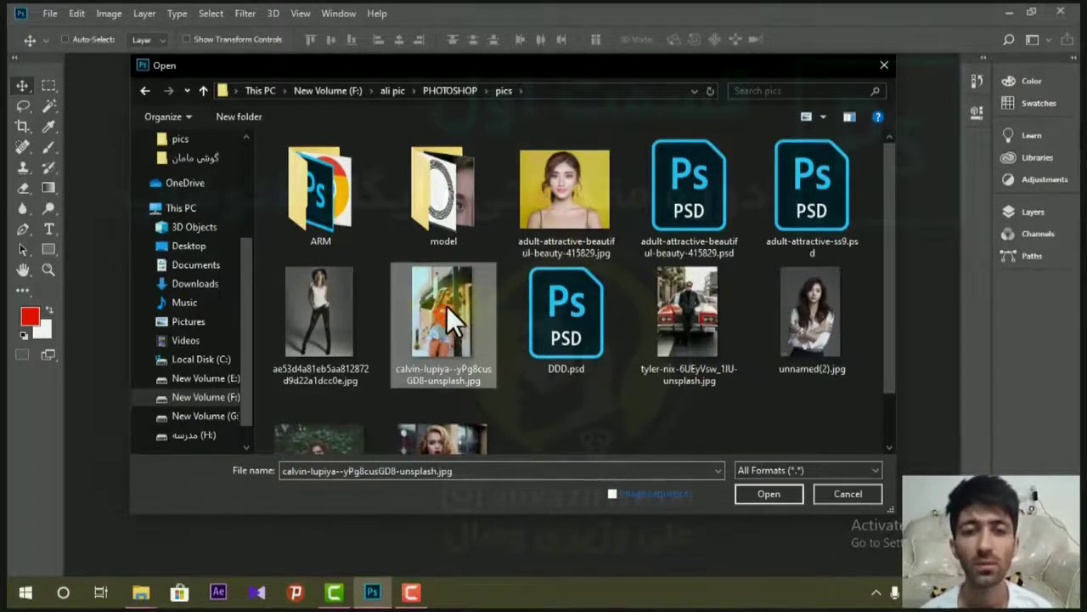
{"action": "double_click", "coordinate": [446, 302]}
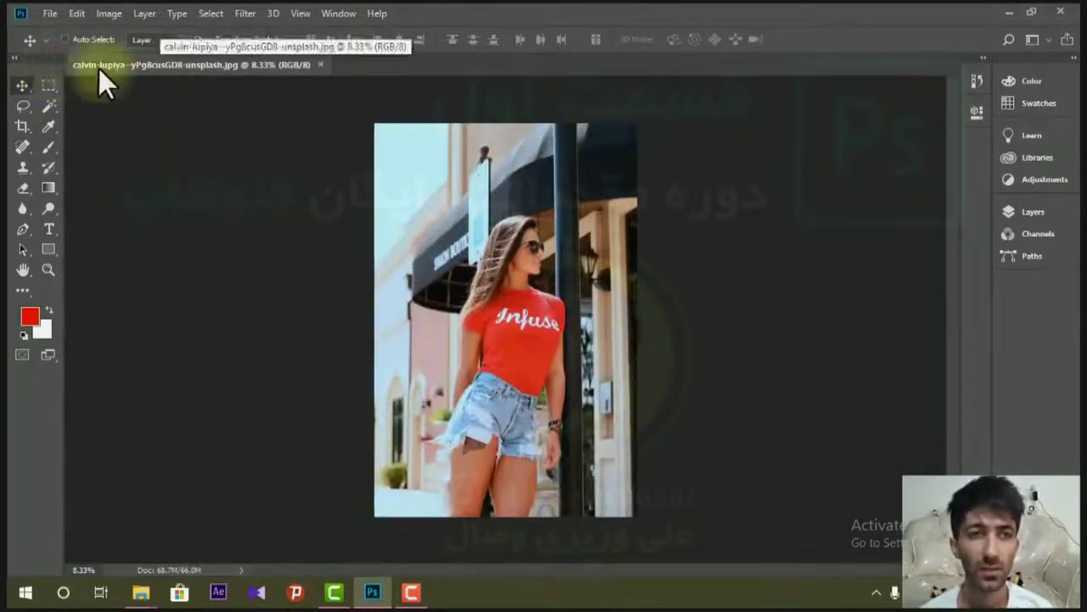
{"action": "left_click", "coordinate": [322, 66]}
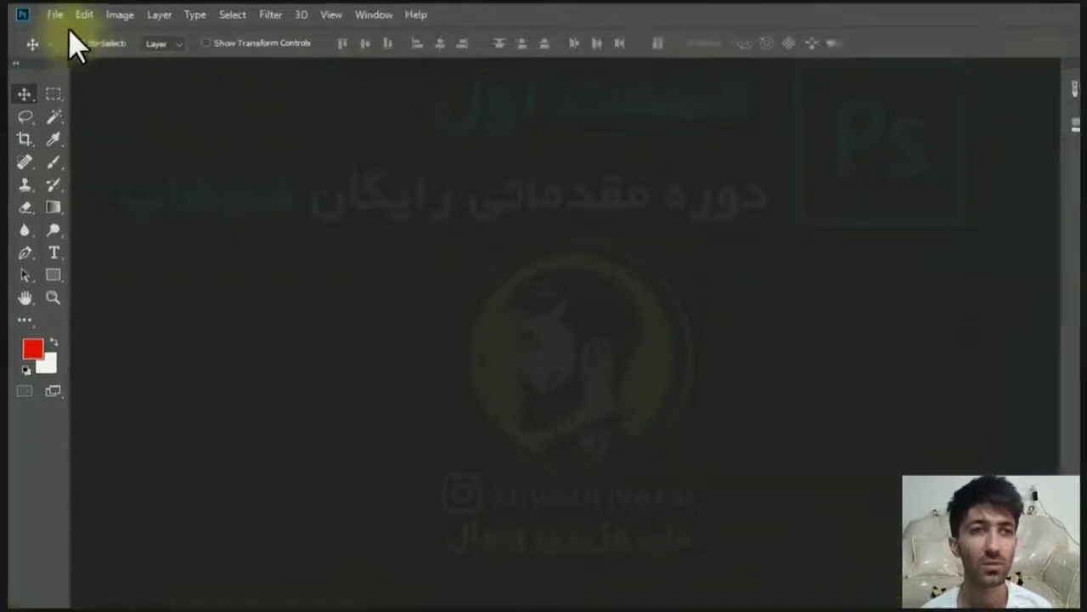
{"action": "left_click", "coordinate": [79, 25]}
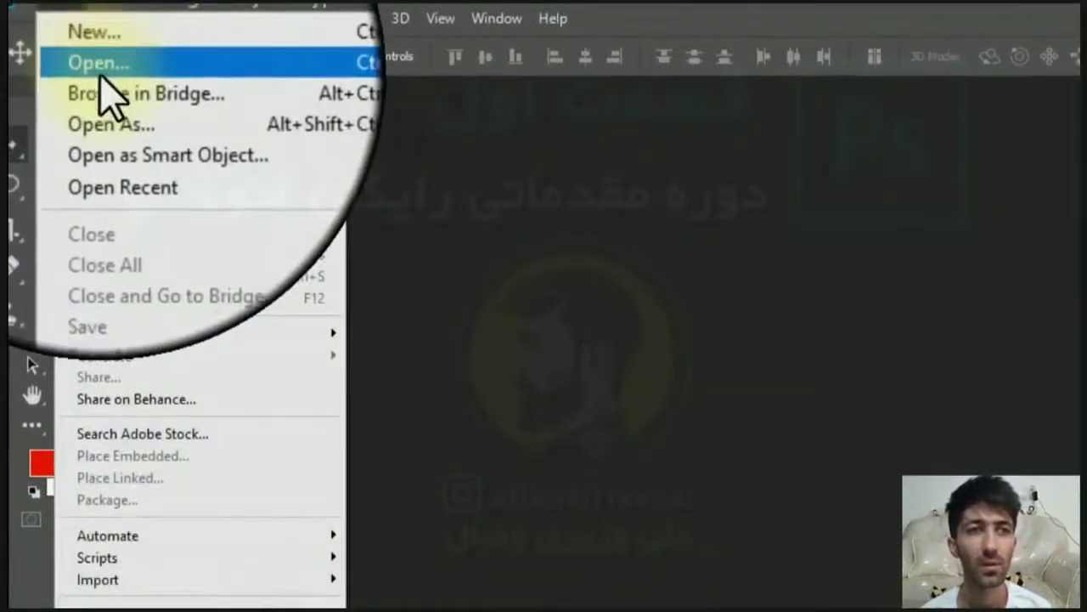
{"action": "left_click", "coordinate": [100, 74]}
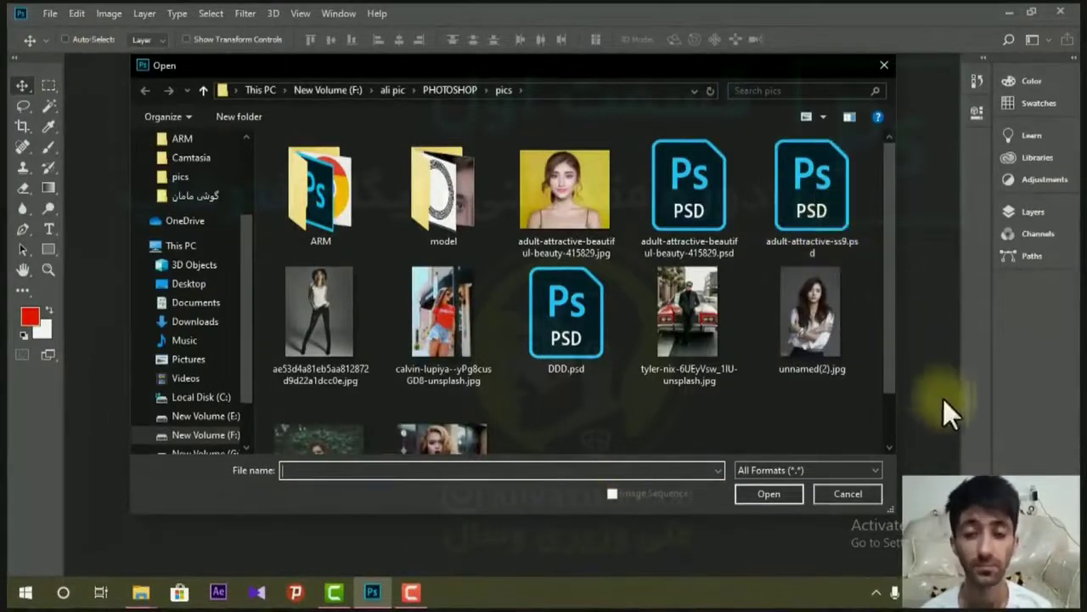
{"action": "key", "text": "Escape"}
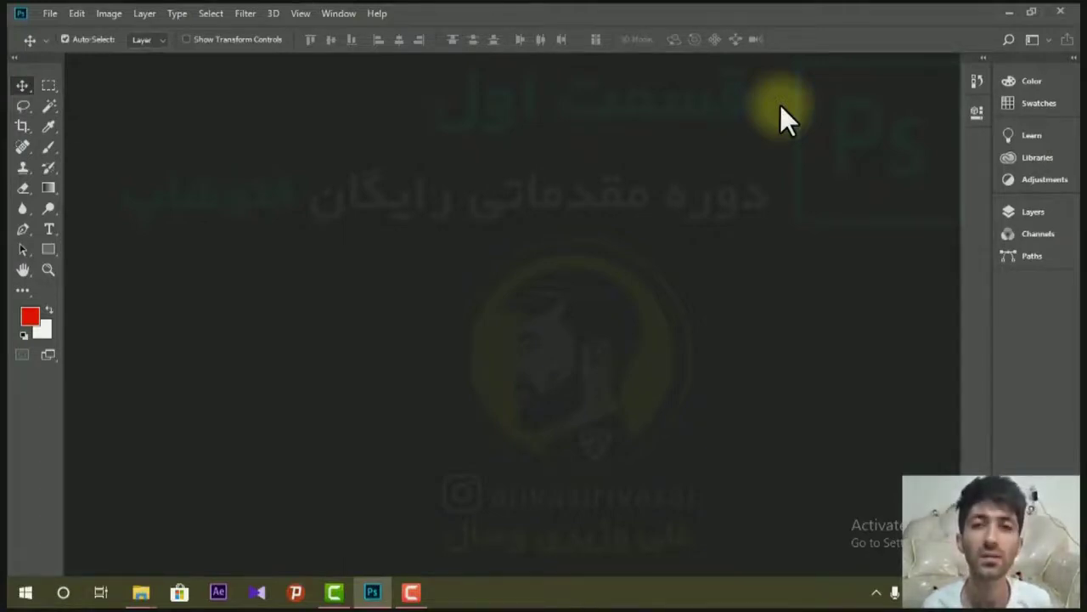
{"action": "key", "text": "ctrl+o"}
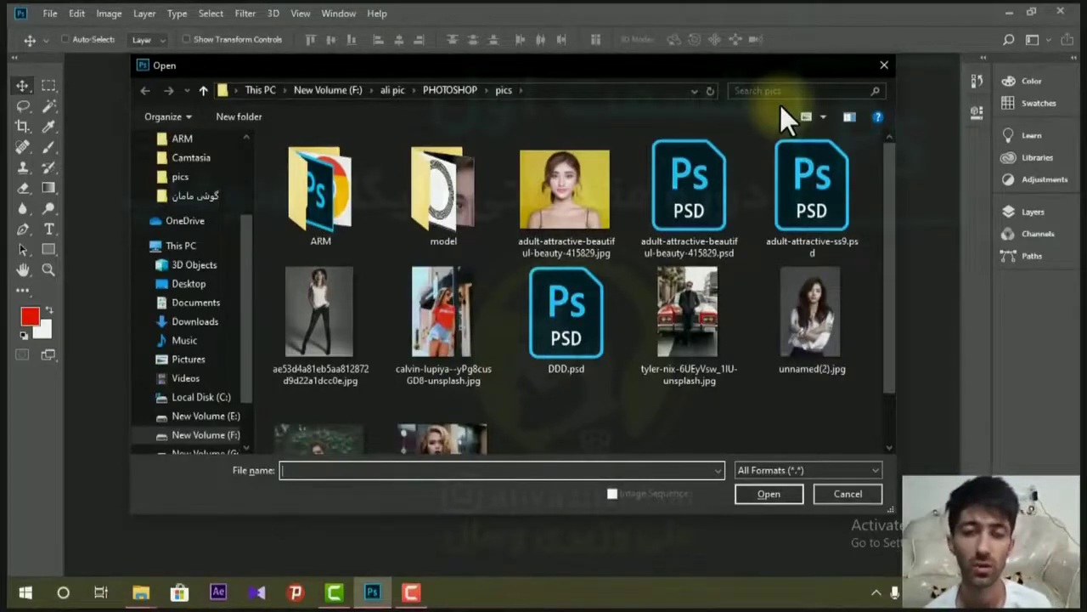
{"action": "left_click", "coordinate": [861, 495]}
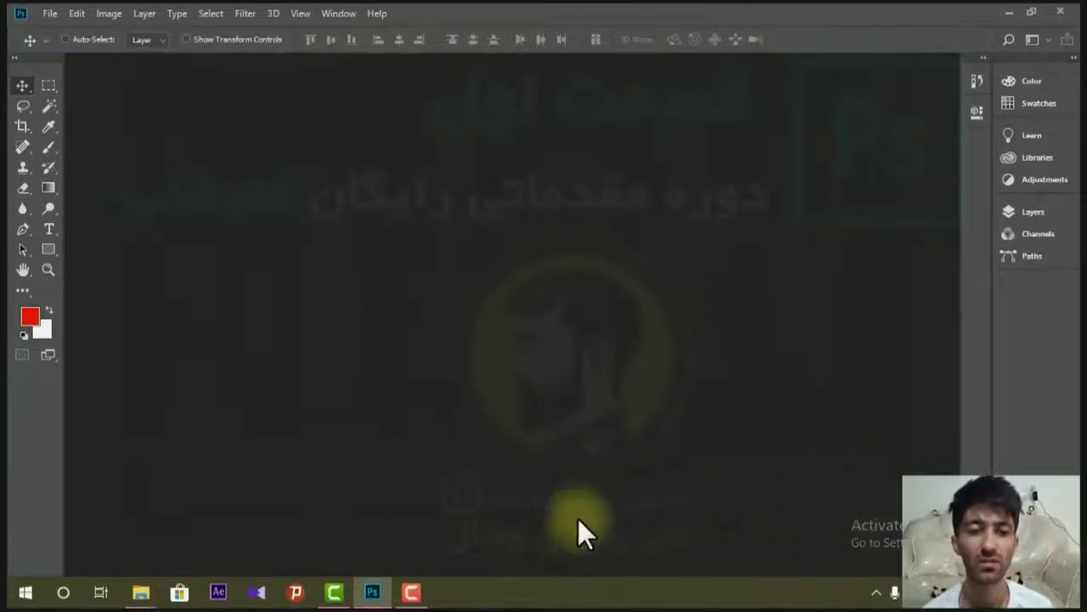
Step: Drag ae53d4a81eb5aa812872d9d22a1dcc0e.jpg from the pics Explorer window onto Photoshop's taskbar icon
{"action": "left_click", "coordinate": [380, 594]}
{"action": "mouse_move", "coordinate": [333, 593]}
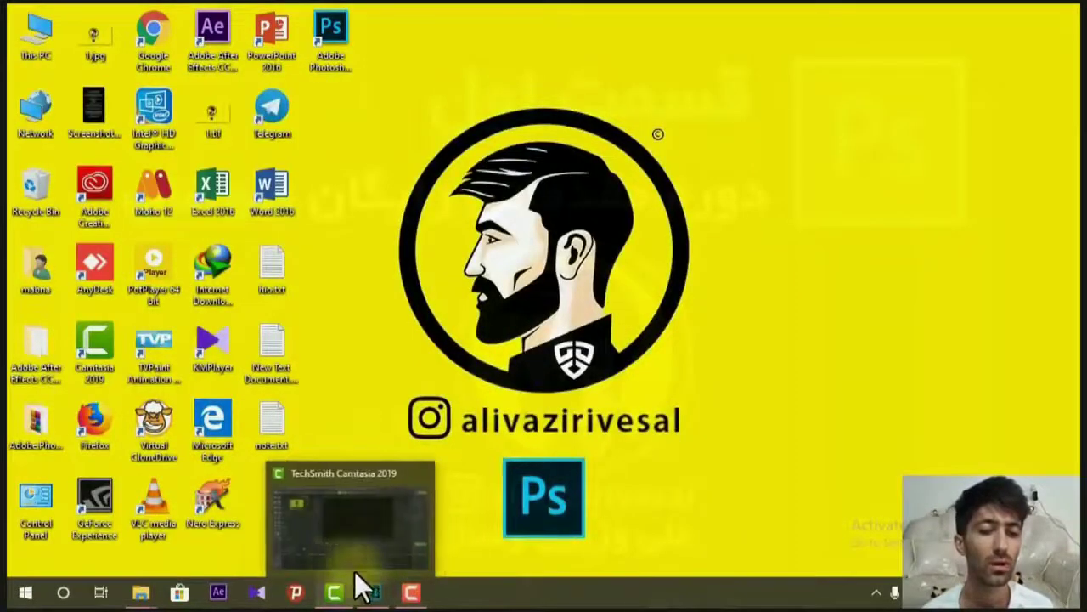
{"action": "left_click", "coordinate": [374, 593]}
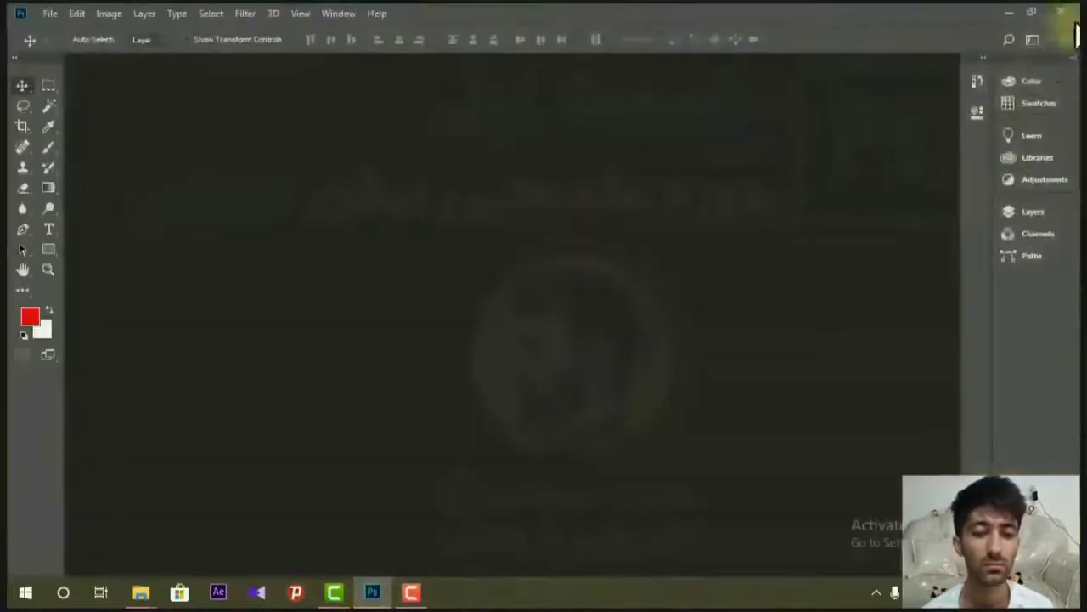
{"action": "left_click", "coordinate": [1009, 14]}
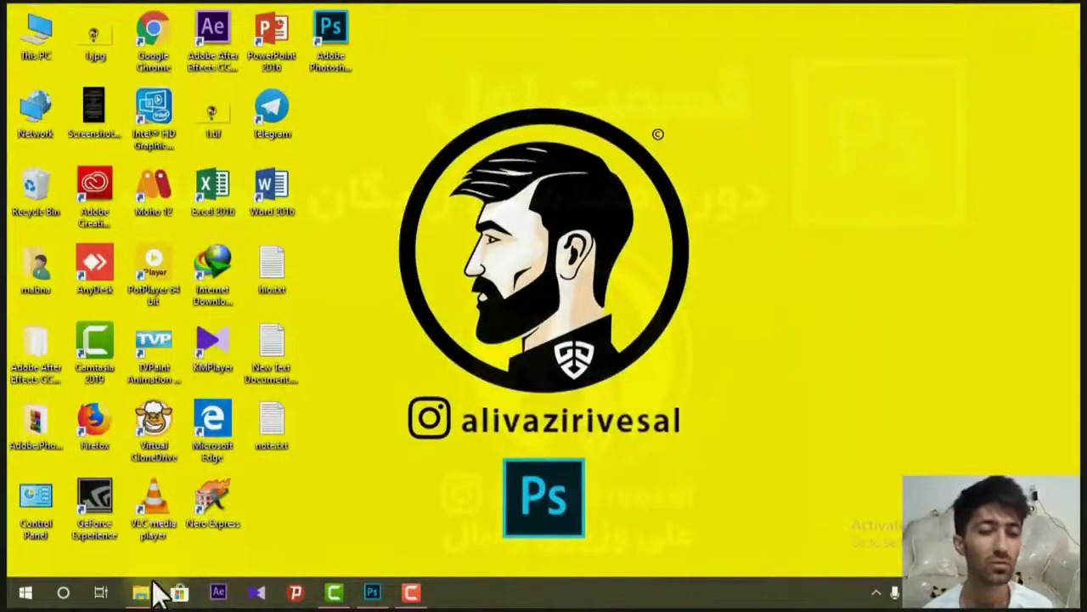
{"action": "mouse_move", "coordinate": [141, 593]}
{"action": "left_click", "coordinate": [214, 544]}
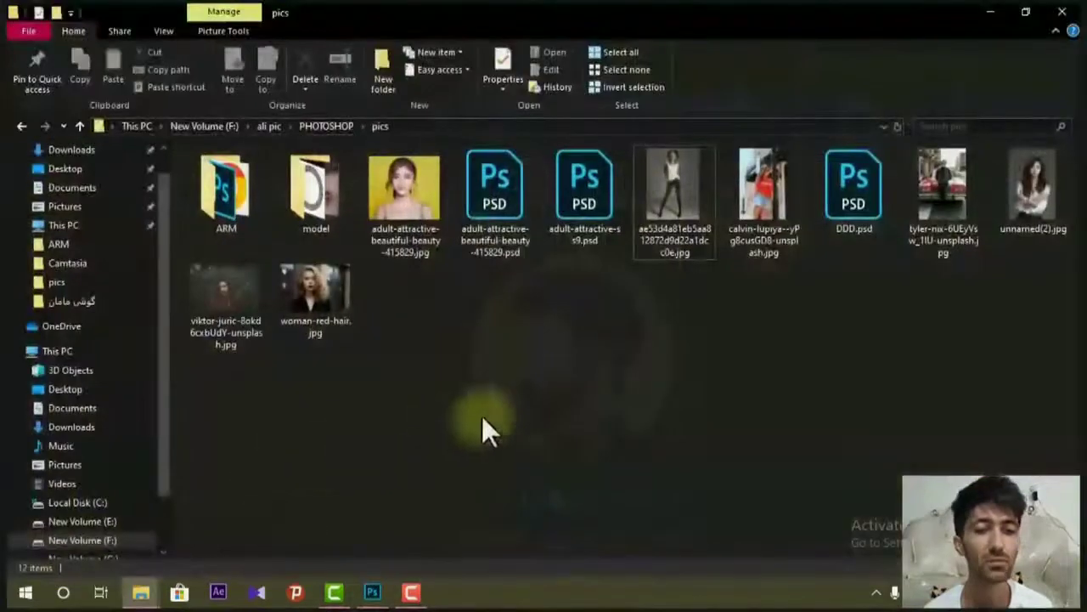
{"action": "left_click", "coordinate": [680, 177]}
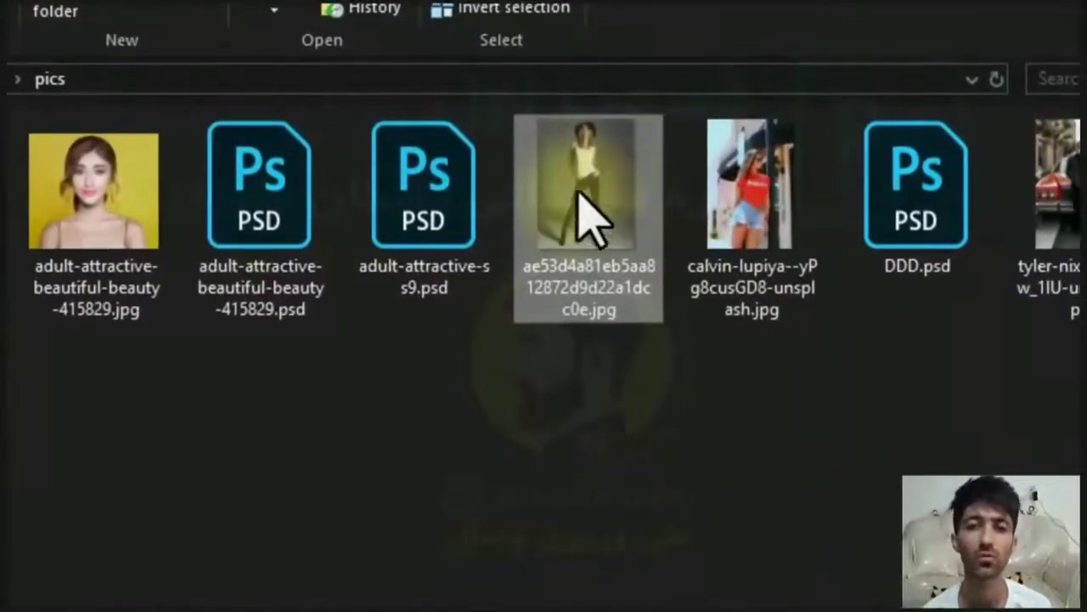
{"action": "left_click_drag", "start_coordinate": [605, 157], "coordinate": [461, 583]}
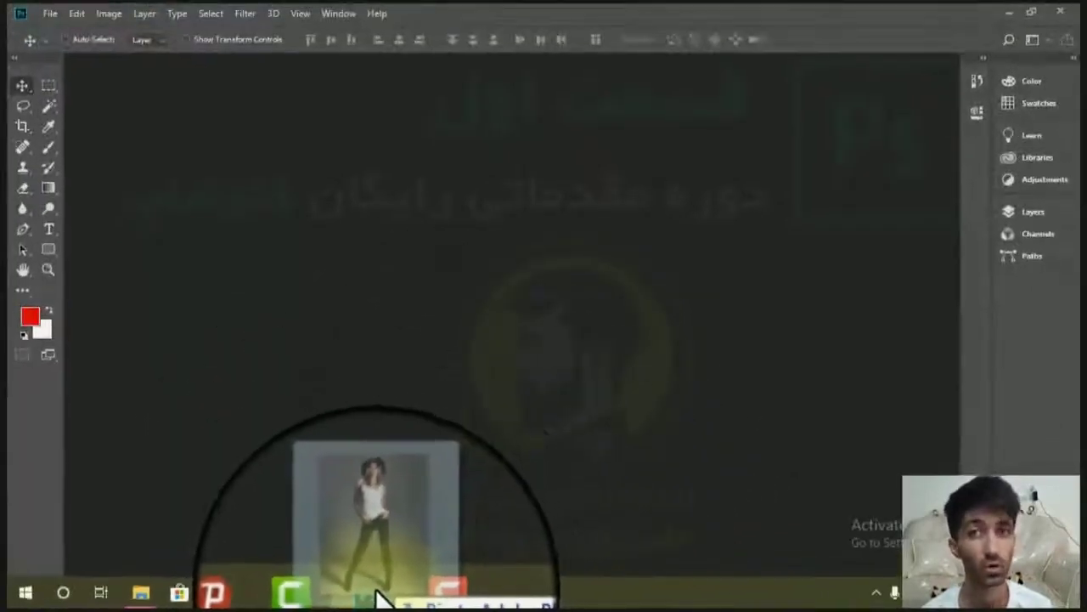
{"action": "mouse_move", "coordinate": [444, 577]}
{"action": "left_mouse_down"}
{"action": "mouse_move", "coordinate": [402, 283]}
{"action": "mouse_move", "coordinate": [400, 374]}
{"action": "mouse_move", "coordinate": [393, 328]}
{"action": "mouse_move", "coordinate": [480, 291]}
{"action": "left_mouse_up"}
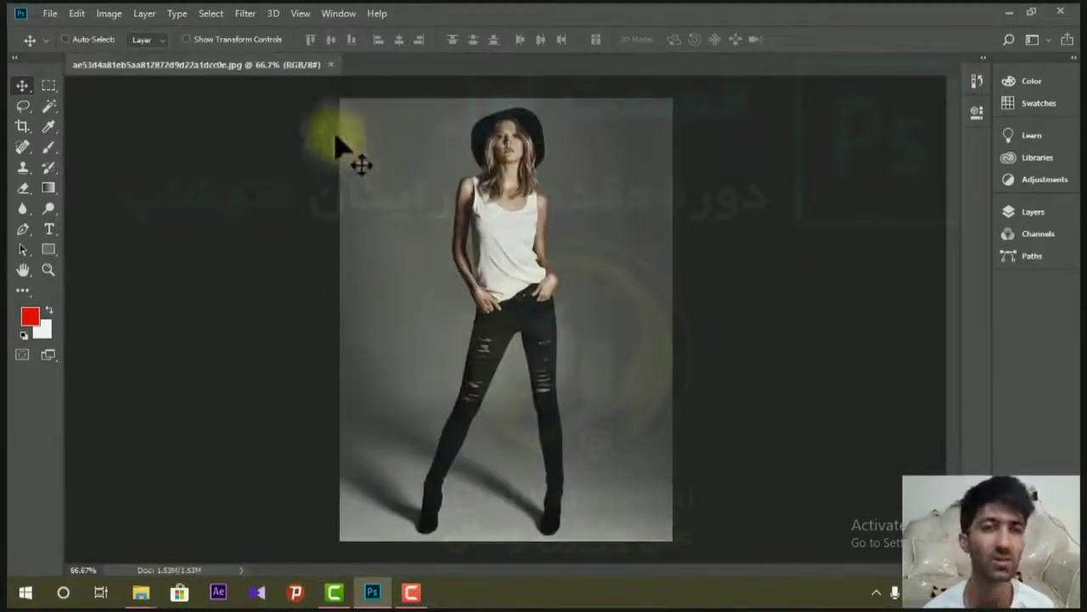
{"action": "left_click", "coordinate": [332, 65]}
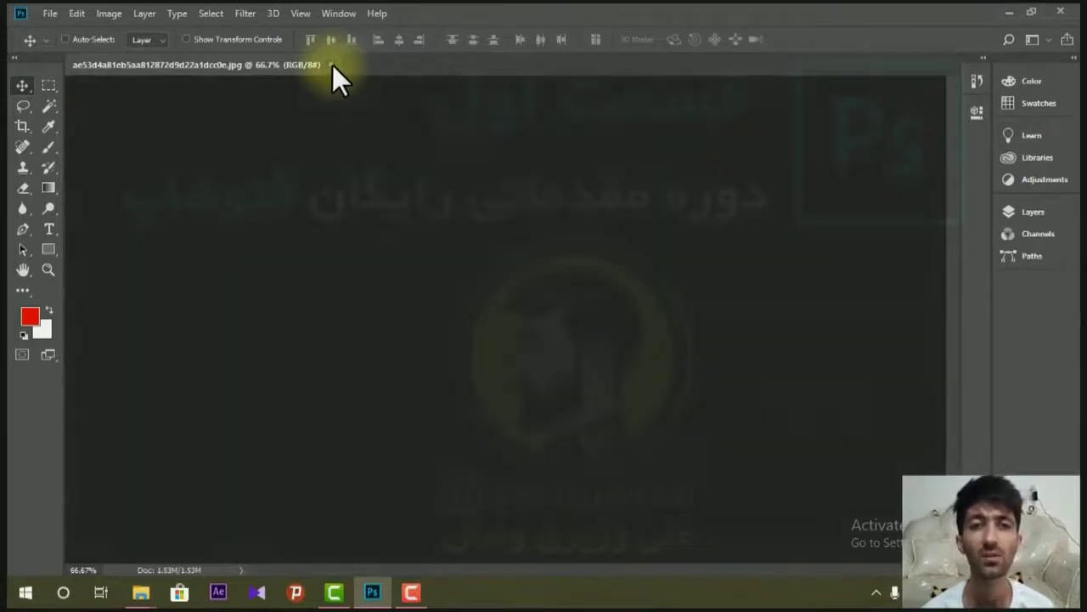
{"action": "left_click", "coordinate": [50, 13]}
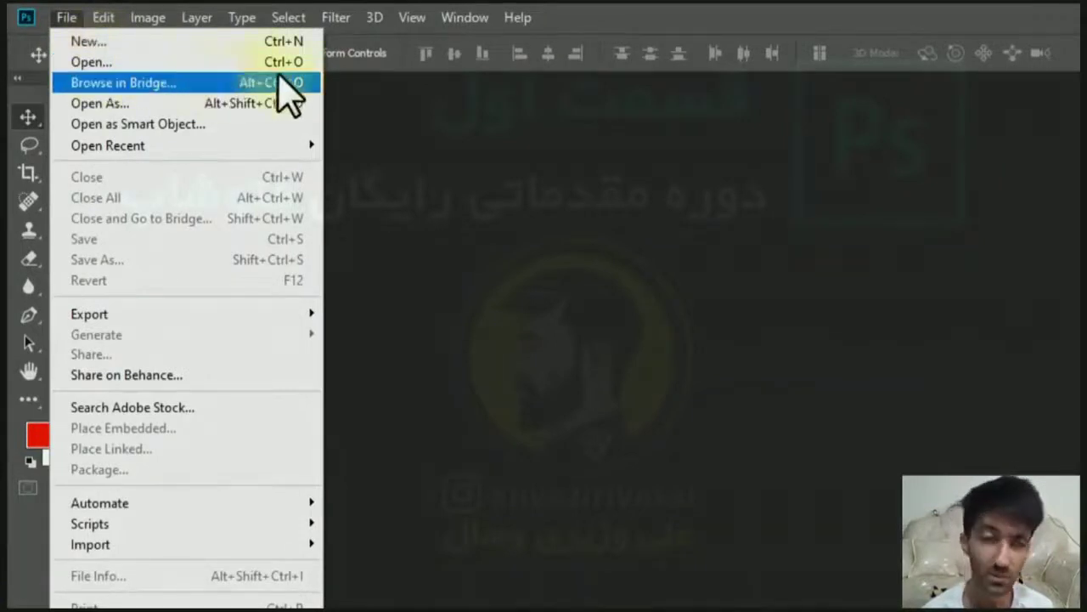
Step: Dismiss the File menu without choosing anything, then reopen it
{"action": "left_click", "coordinate": [396, 110]}
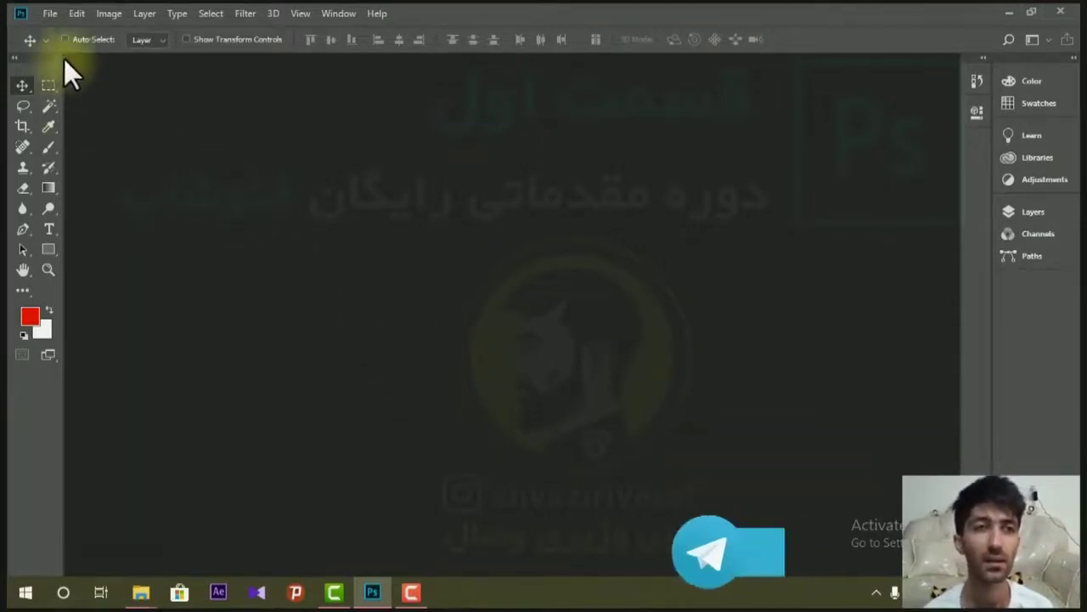
{"action": "left_click", "coordinate": [51, 13]}
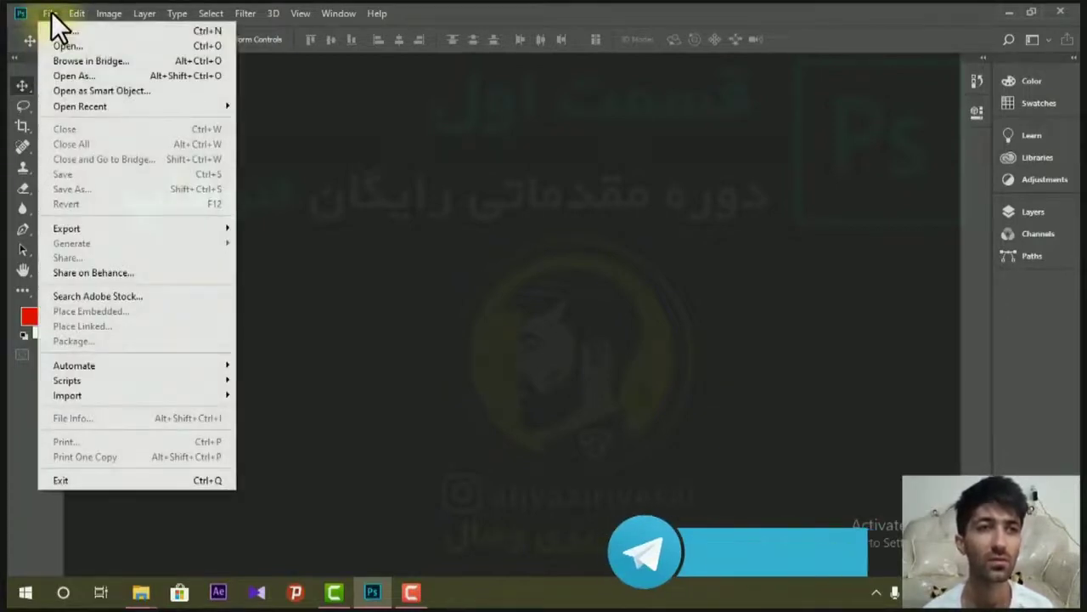
Step: In the Open dialog, Ctrl-select the yellow portrait, hat and red-car photos in pics
{"action": "left_click", "coordinate": [70, 46]}
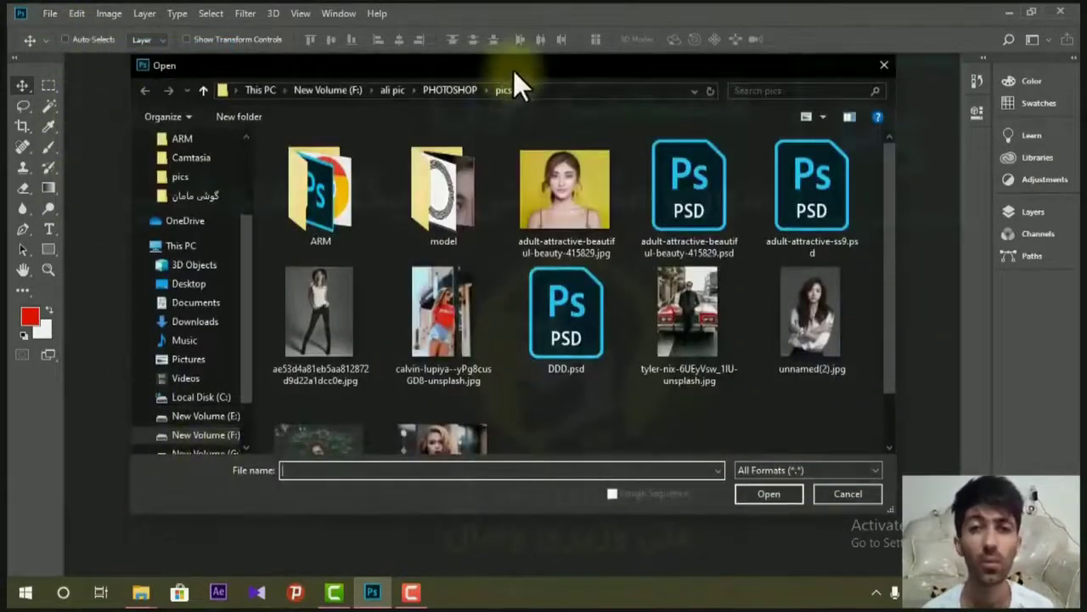
{"action": "mouse_move", "coordinate": [515, 69]}
{"action": "left_mouse_down"}
{"action": "mouse_move", "coordinate": [506, 97]}
{"action": "mouse_move", "coordinate": [520, 83]}
{"action": "left_mouse_up"}
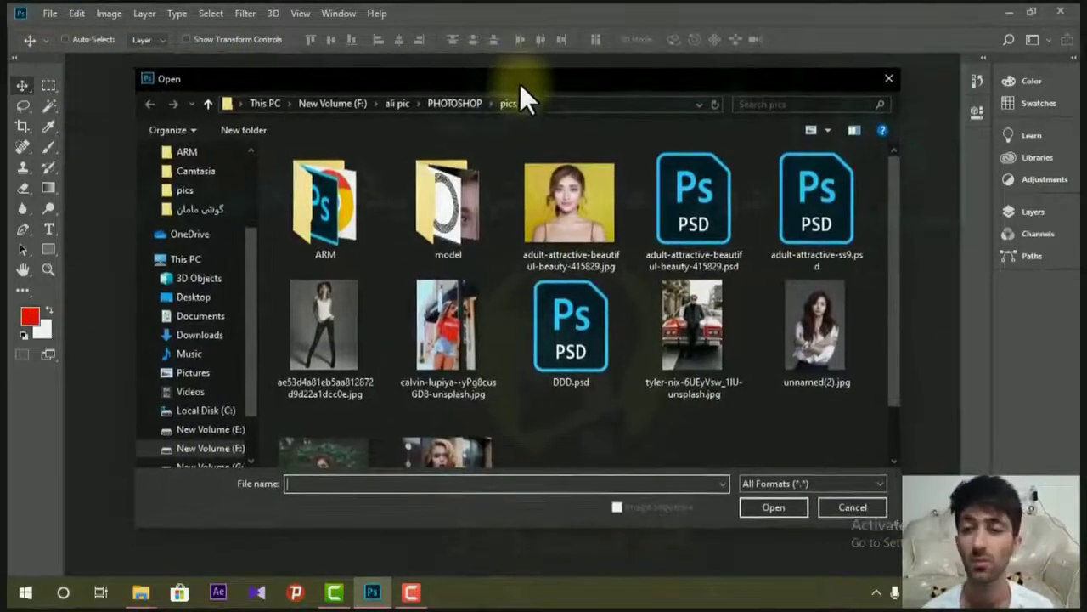
{"action": "left_click", "coordinate": [556, 200]}
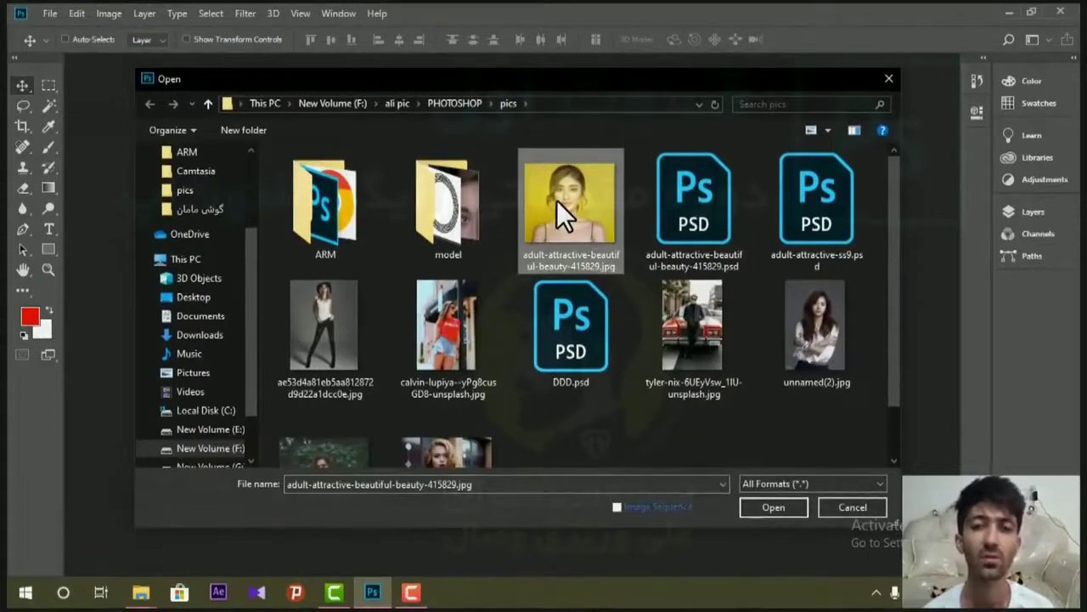
{"action": "left_click", "coordinate": [302, 321]}
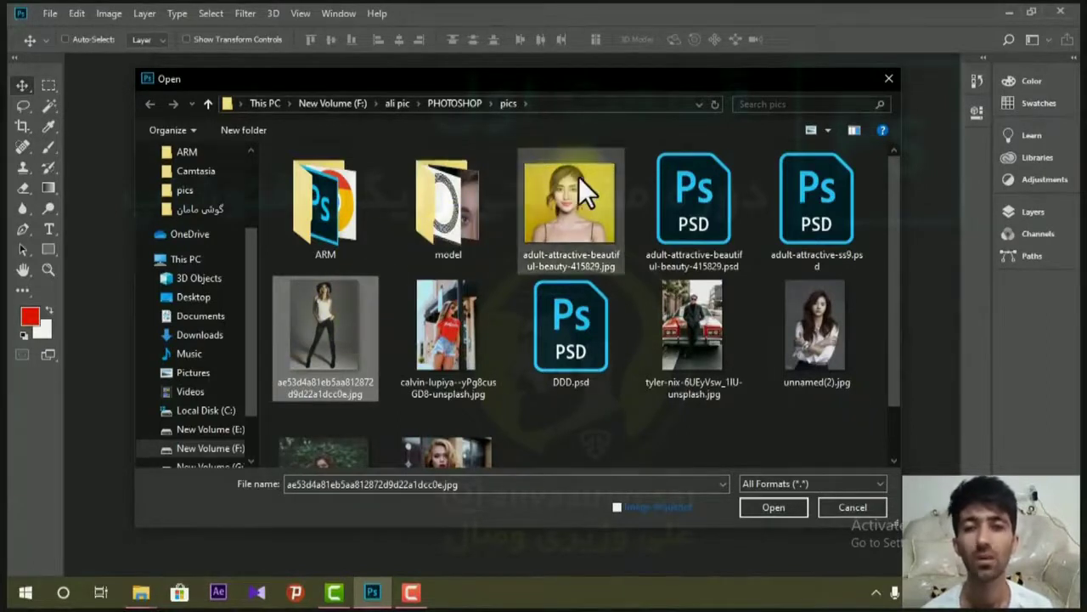
{"action": "left_click", "coordinate": [578, 176]}
{"action": "left_click", "coordinate": [339, 307]}
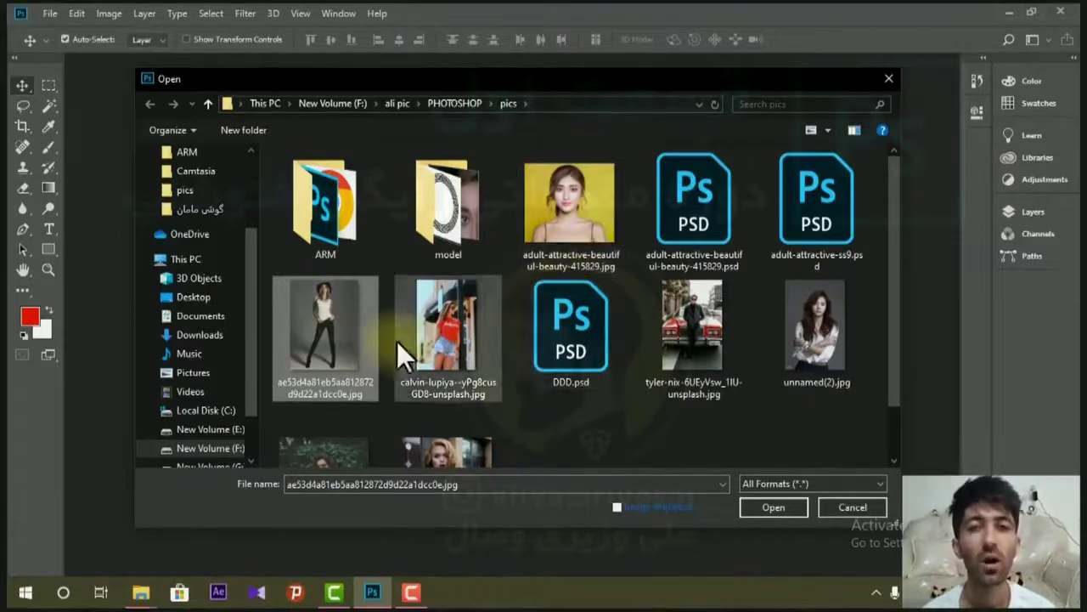
{"action": "left_click", "coordinate": [589, 197], "text": "ctrl"}
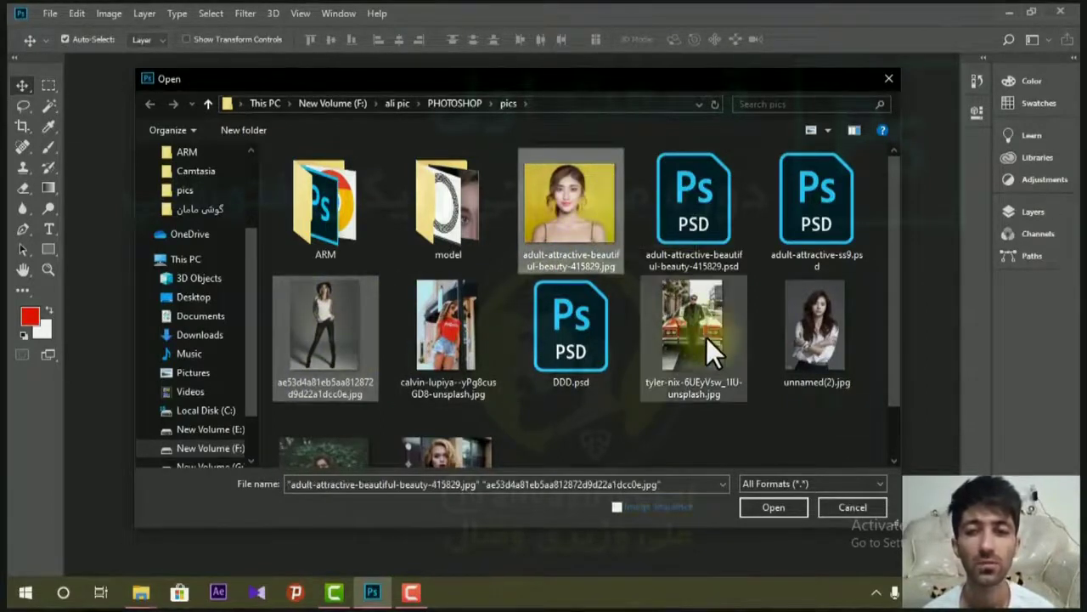
{"action": "left_click", "coordinate": [706, 337], "text": "ctrl"}
{"action": "left_click", "coordinate": [427, 453], "text": "ctrl"}
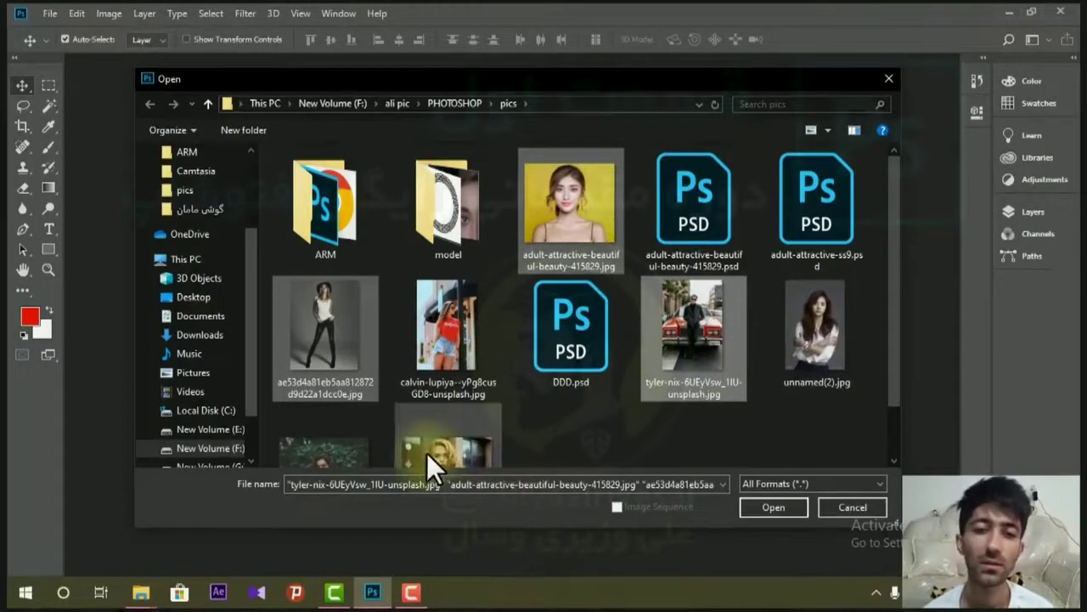
Step: Drop woman-red-hair.jpg from the selection and open the other three photos
{"action": "left_click", "coordinate": [458, 427], "text": "ctrl"}
{"action": "key", "text": "Return"}
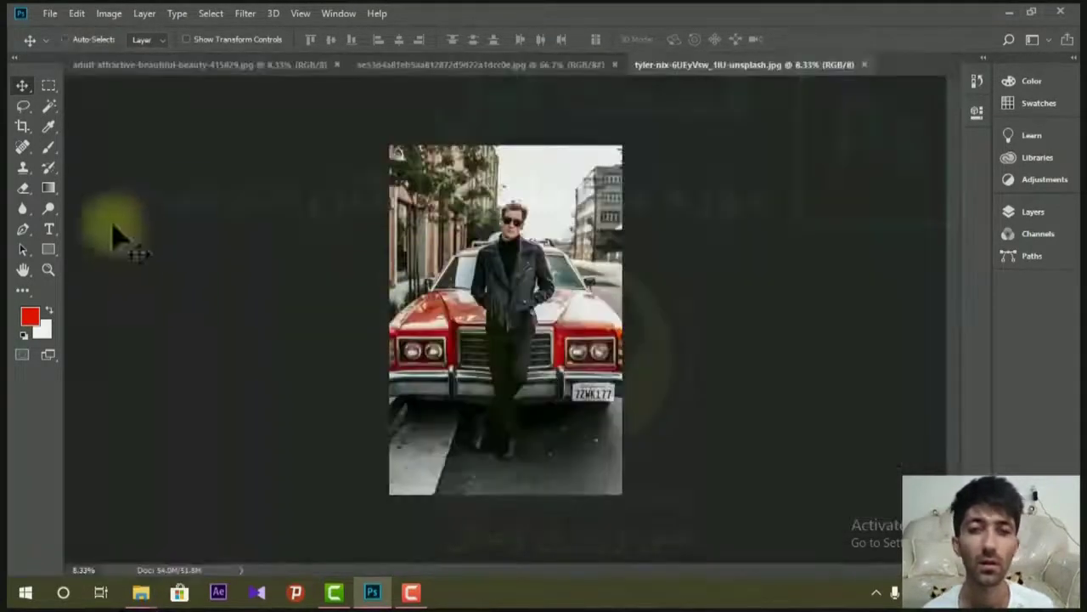
{"action": "left_click", "coordinate": [425, 67]}
{"action": "left_click", "coordinate": [717, 67]}
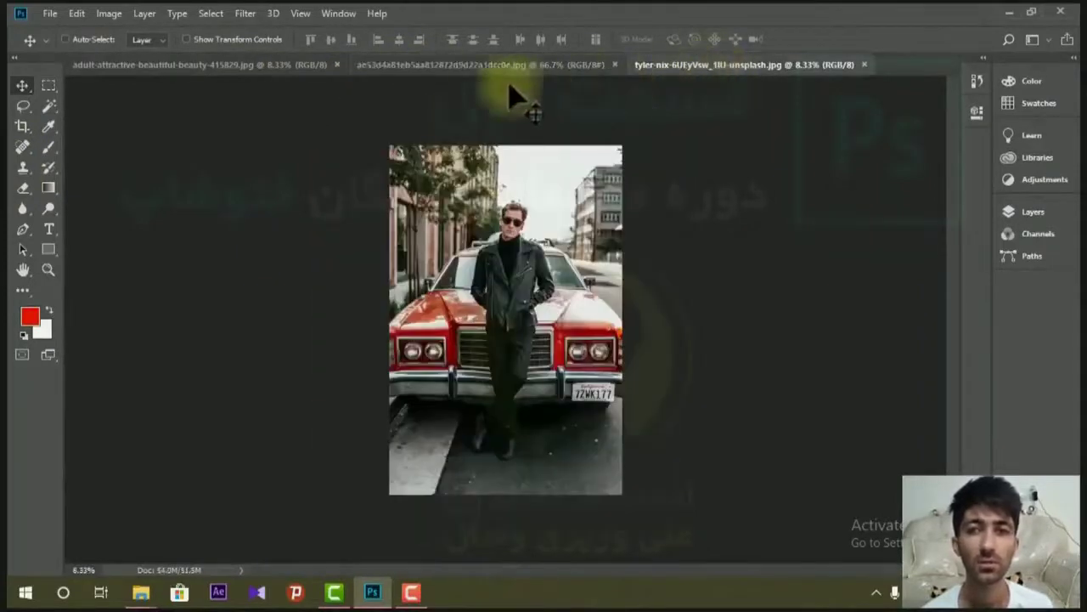
Step: Switch between the three photo tabs, ending on the tyler-nix red-car photo
{"action": "left_click", "coordinate": [447, 68]}
{"action": "left_click", "coordinate": [278, 64]}
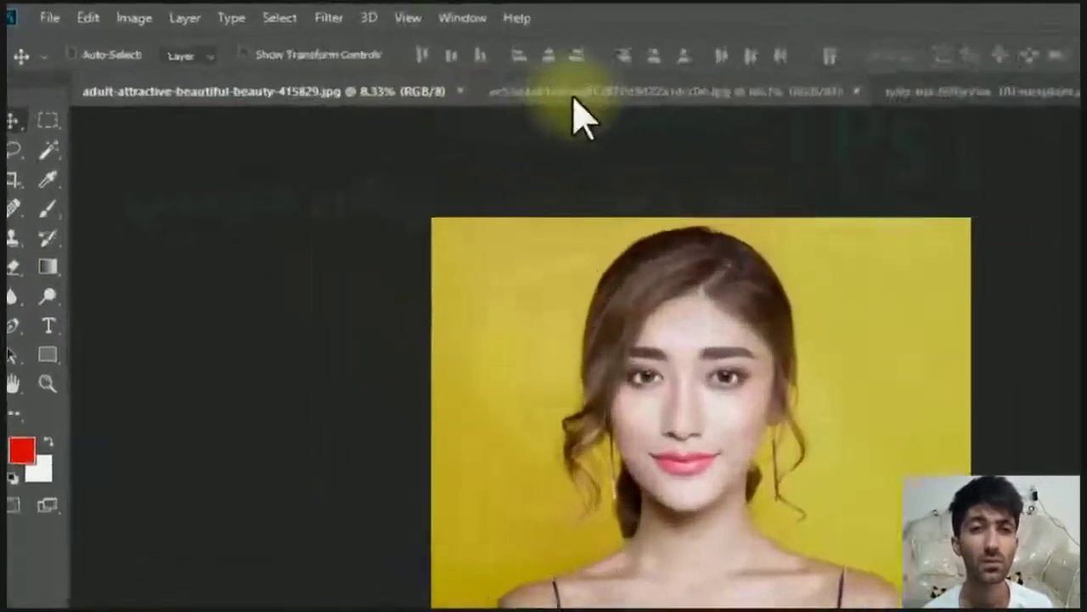
{"action": "left_click", "coordinate": [425, 68]}
{"action": "left_click", "coordinate": [675, 67]}
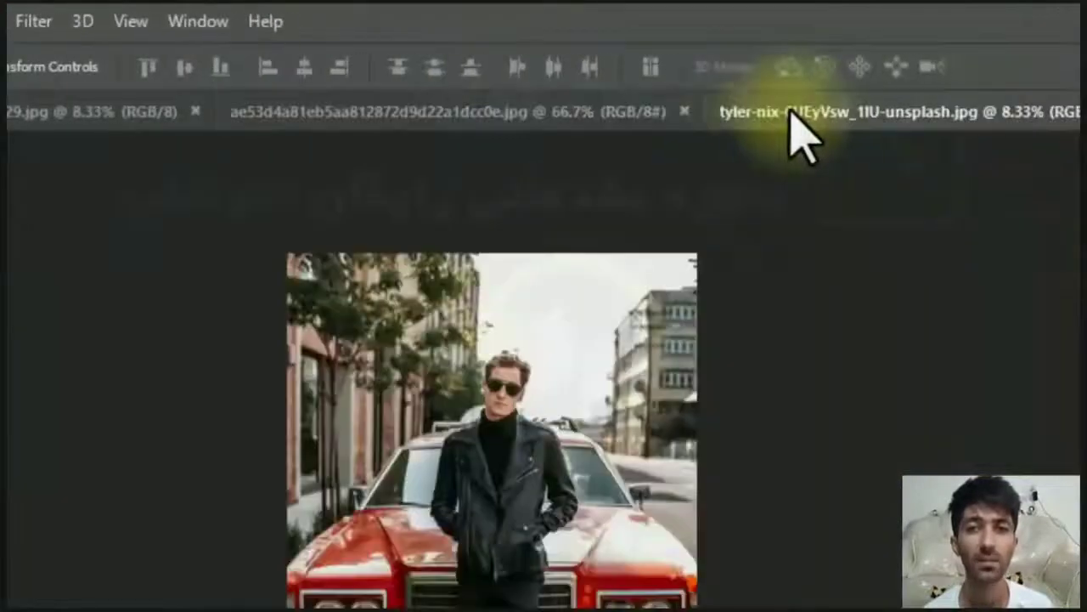
{"action": "left_click", "coordinate": [626, 114]}
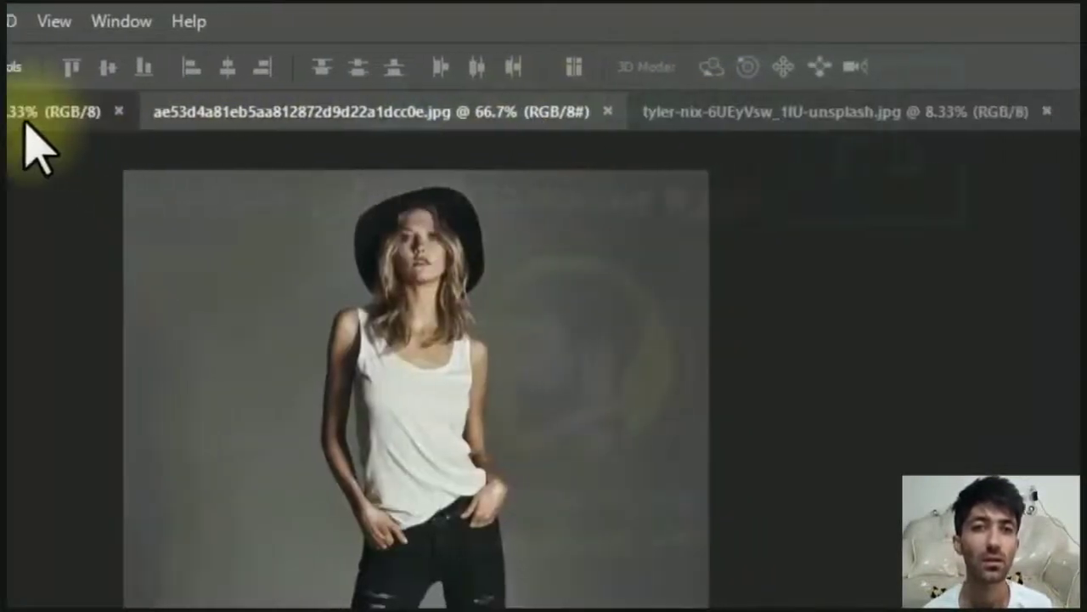
{"action": "left_click", "coordinate": [30, 114]}
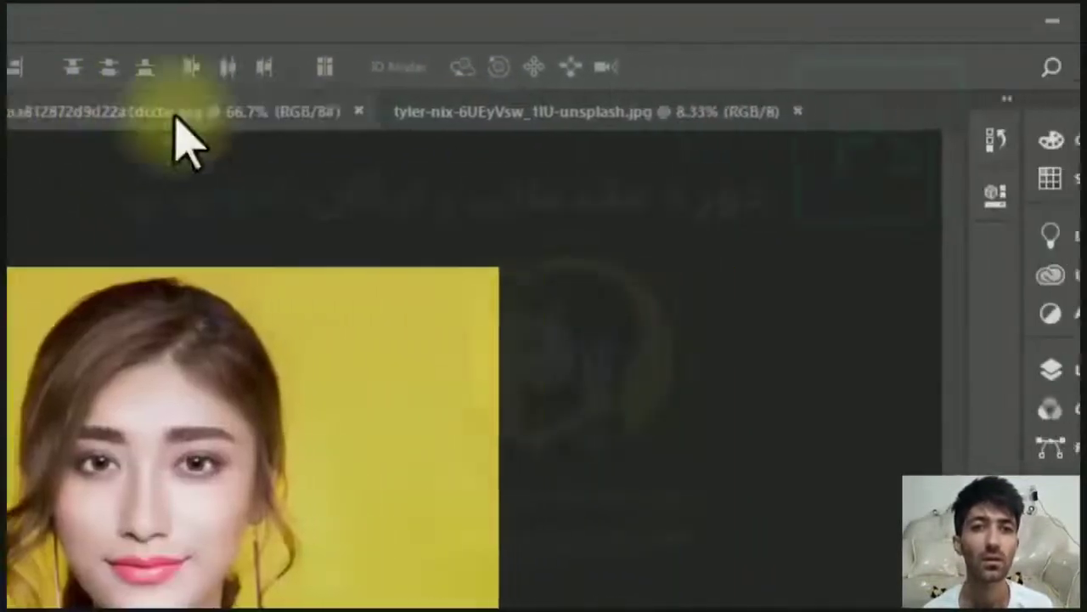
{"action": "left_click", "coordinate": [543, 114]}
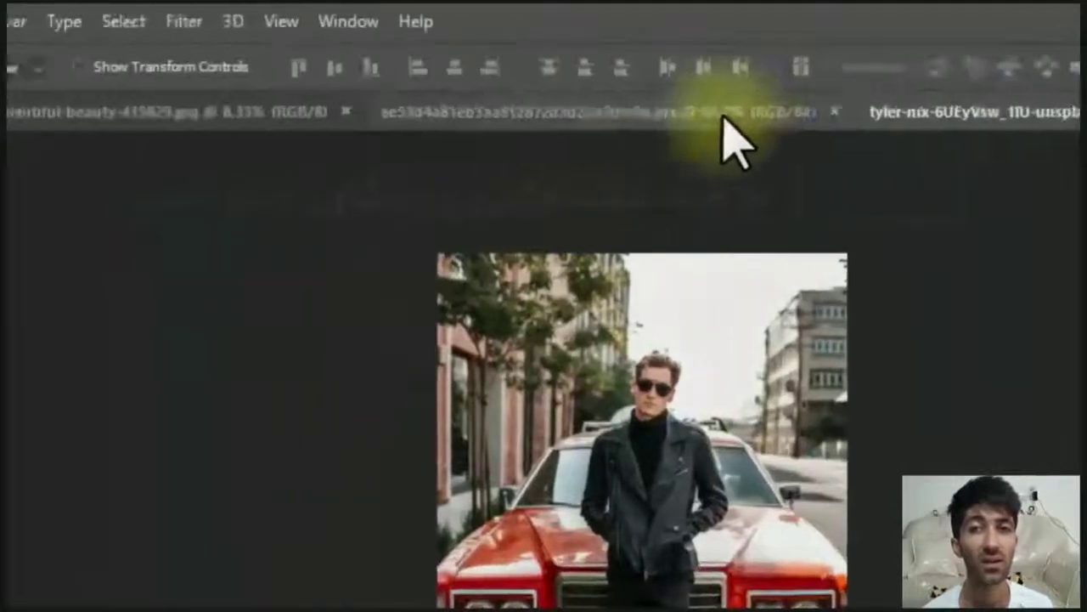
{"action": "left_click", "coordinate": [722, 119]}
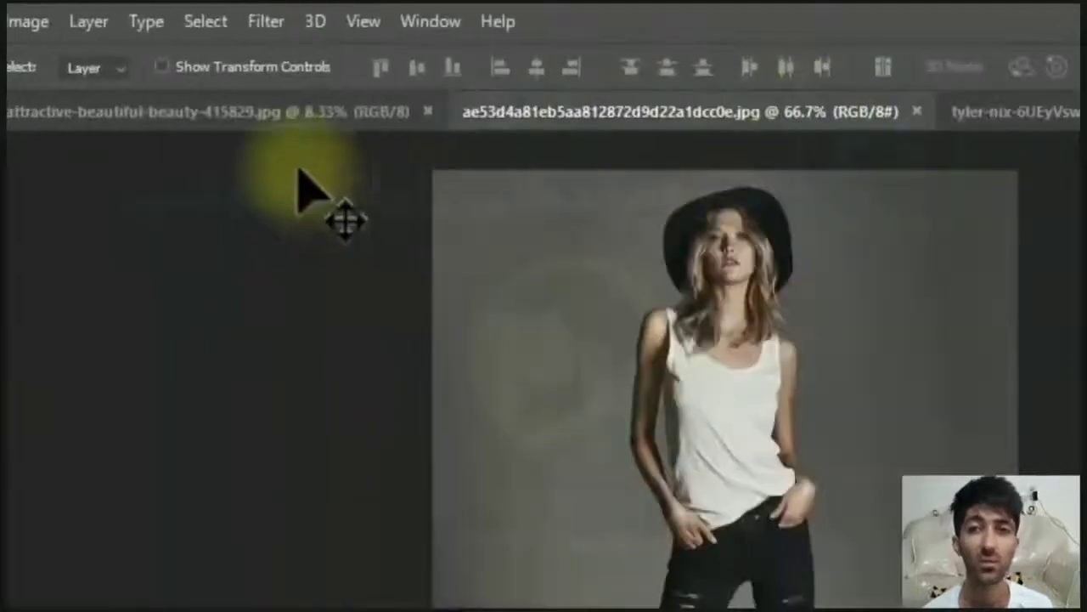
{"action": "left_click", "coordinate": [352, 113]}
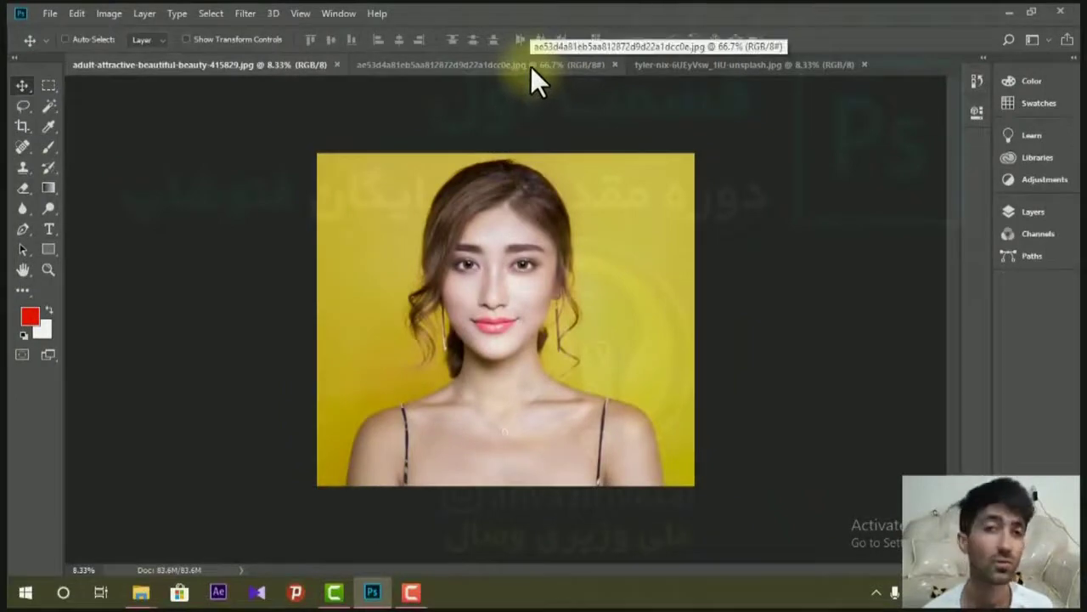
Step: Close the red-car, hat and yellow portrait document tabs one by one
{"action": "left_click", "coordinate": [694, 64]}
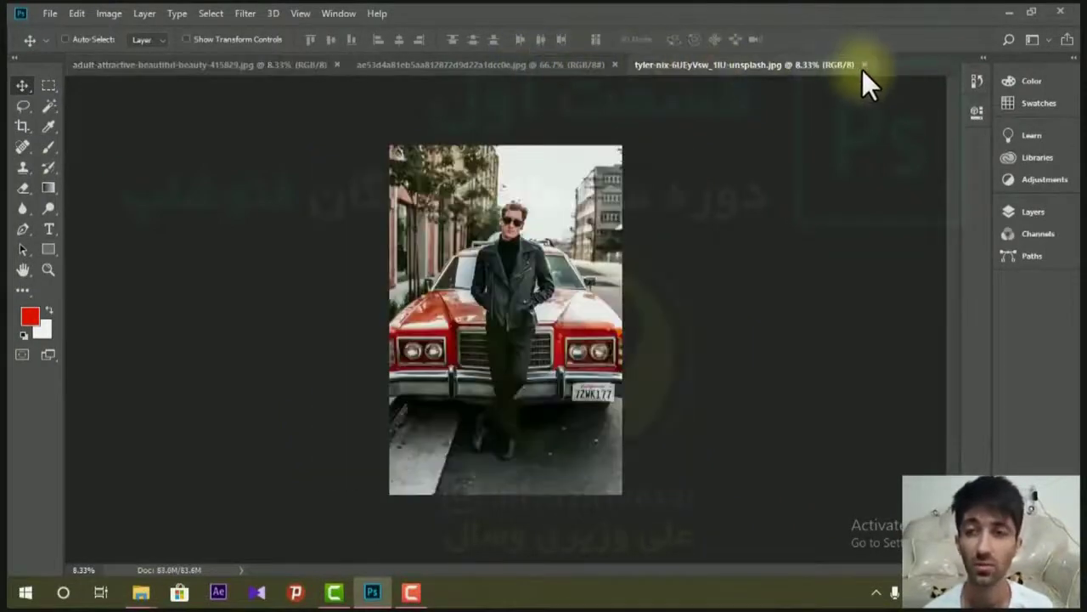
{"action": "left_click", "coordinate": [863, 65]}
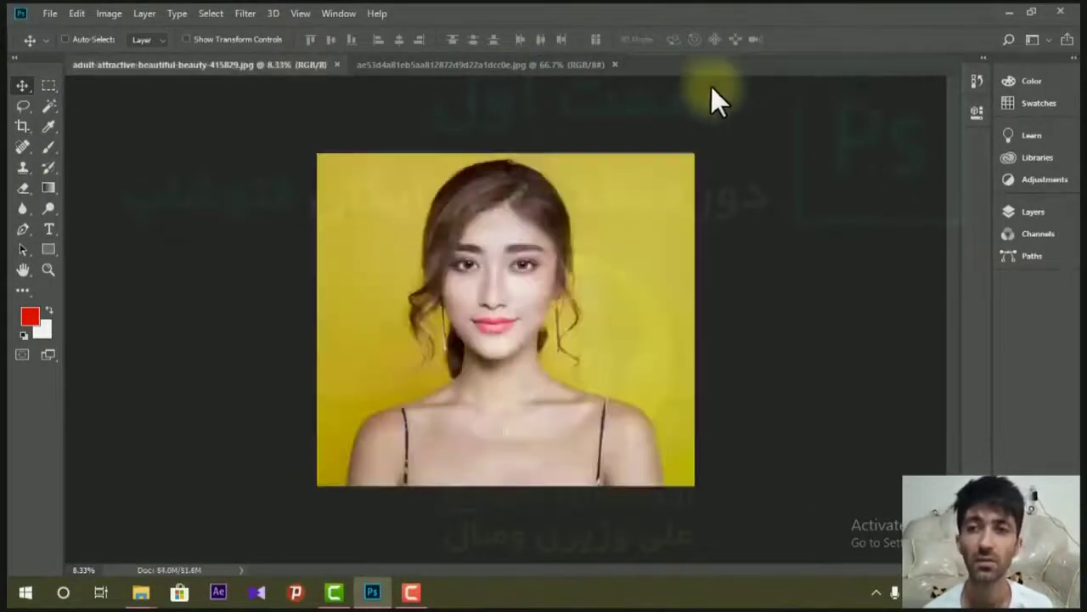
{"action": "left_click", "coordinate": [614, 65]}
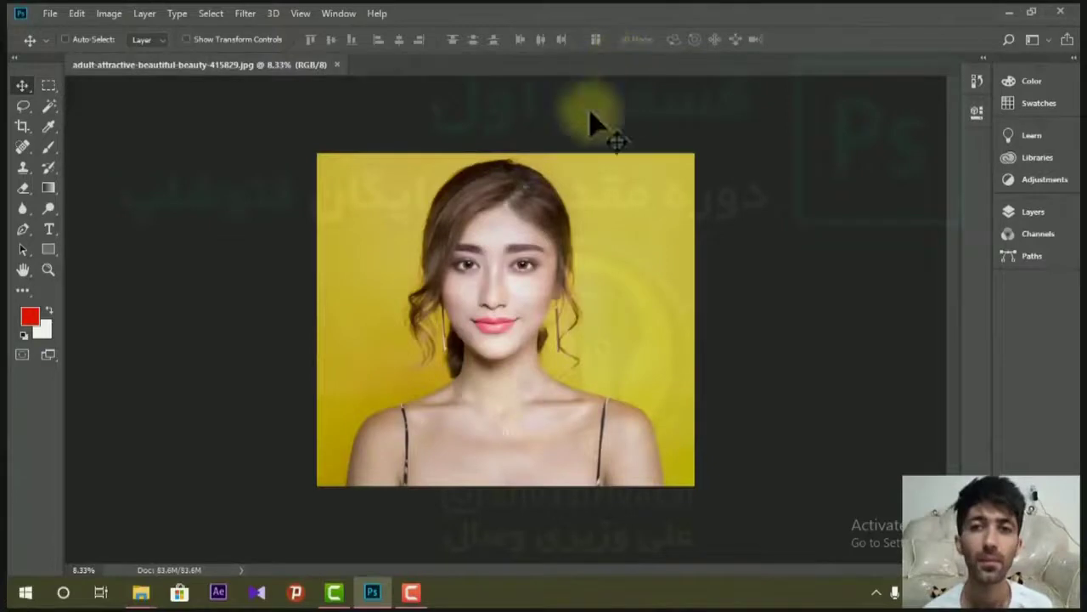
{"action": "left_click", "coordinate": [334, 66]}
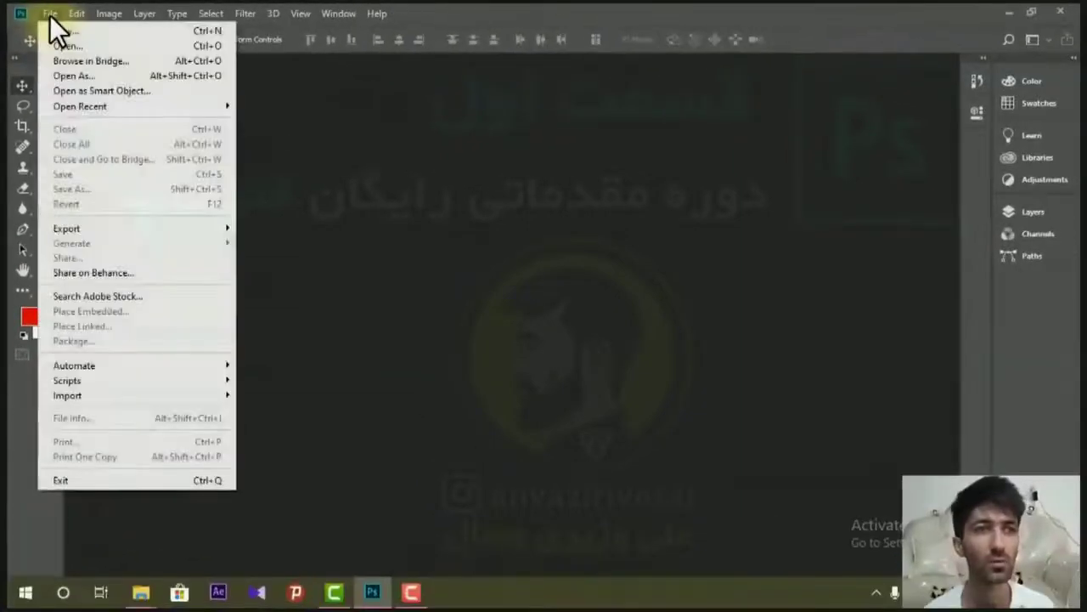
Step: Open the yellow-background portrait adult-attractive-beautiful-beauty-415829.jpg via File > Open
{"action": "left_click", "coordinate": [50, 15]}
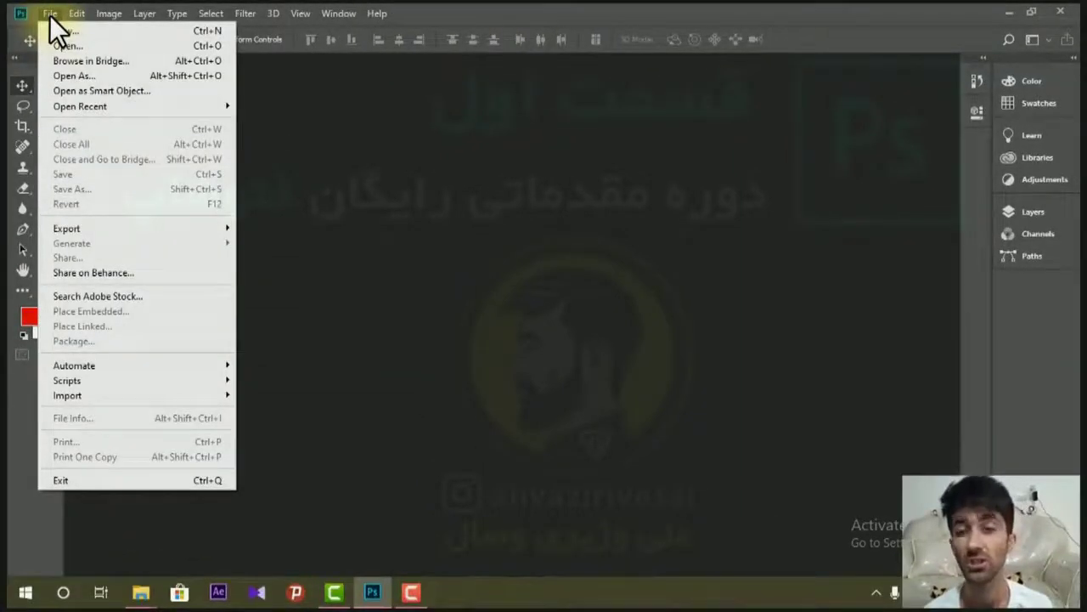
{"action": "left_click", "coordinate": [49, 15]}
{"action": "left_click", "coordinate": [65, 45]}
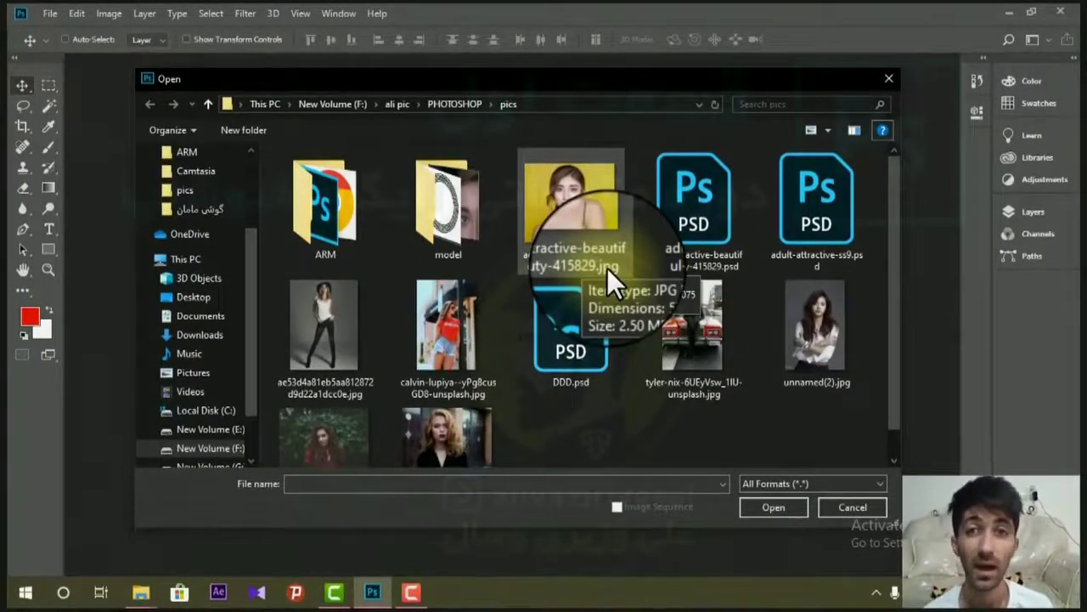
{"action": "mouse_move", "coordinate": [569, 212]}
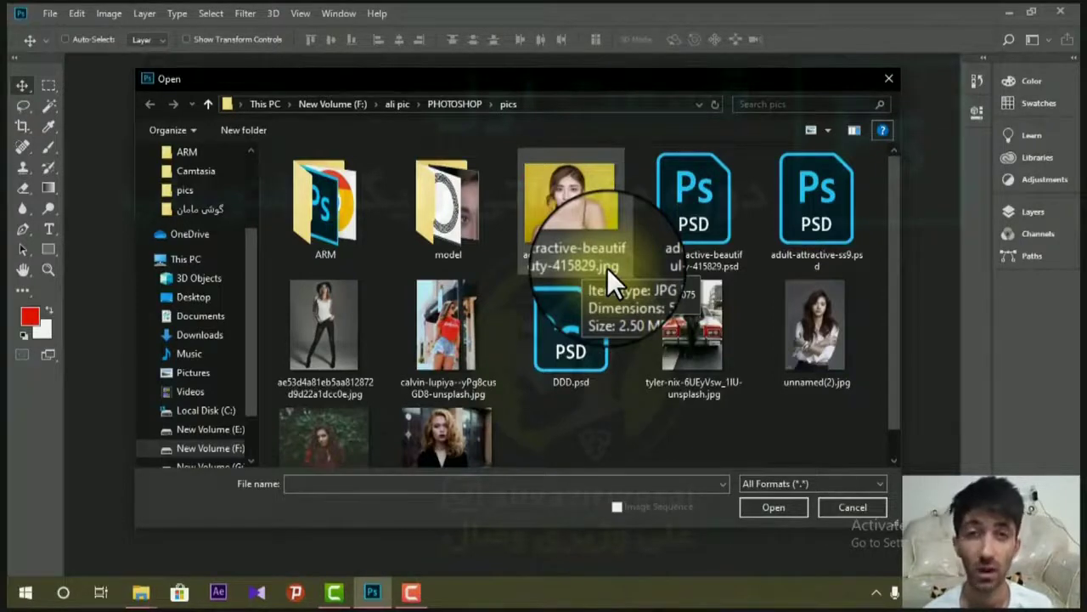
{"action": "left_click", "coordinate": [596, 212]}
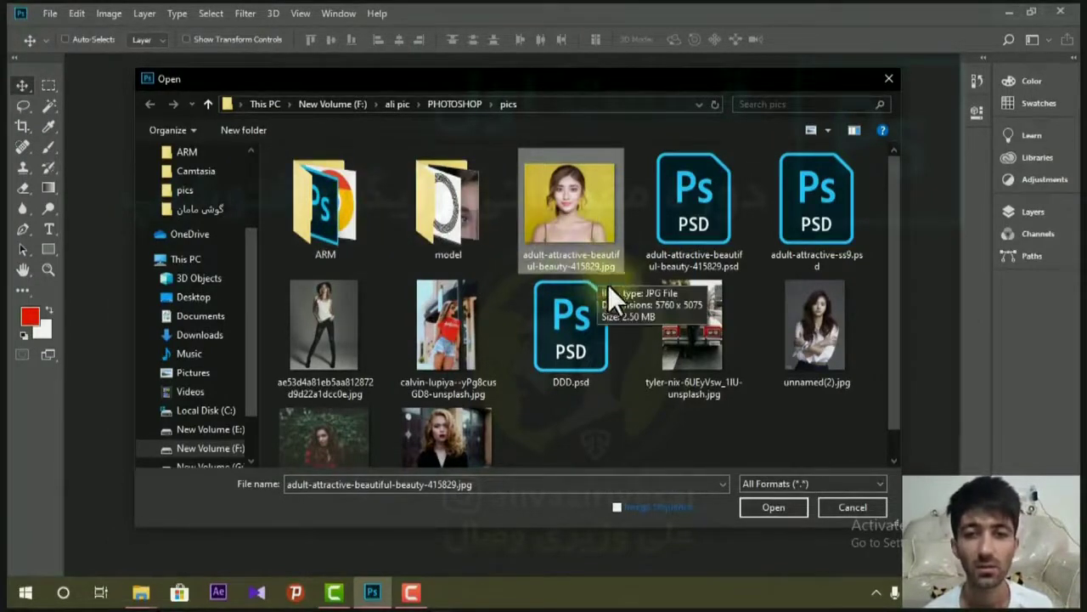
{"action": "left_click", "coordinate": [773, 508]}
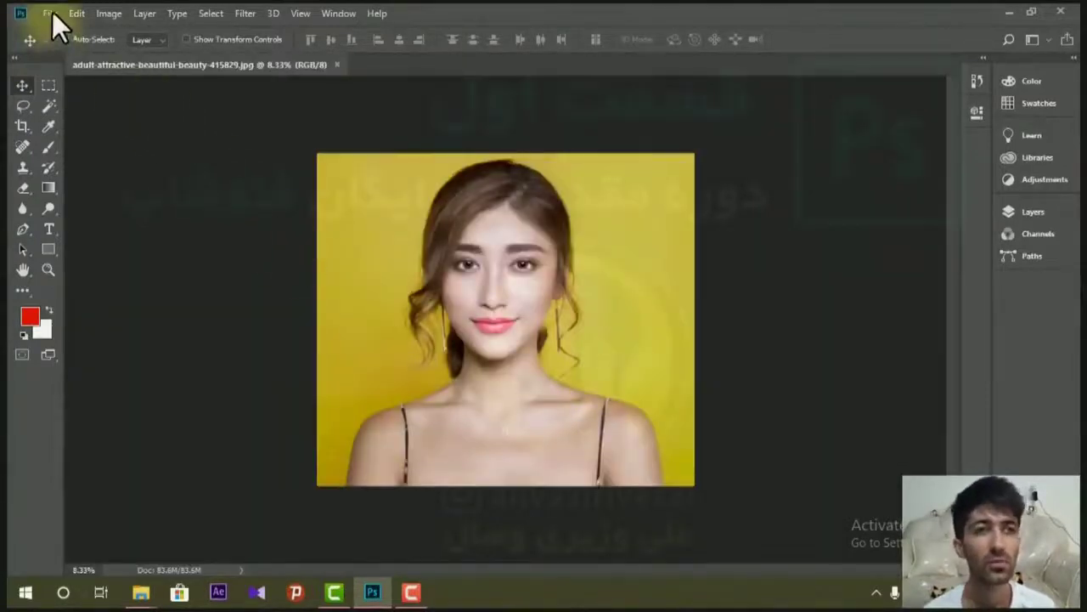
{"action": "left_click", "coordinate": [51, 13]}
Step: Open 032-instagram-logo.png from ARM > arm app via the File Open dialog
{"action": "left_click", "coordinate": [73, 44]}
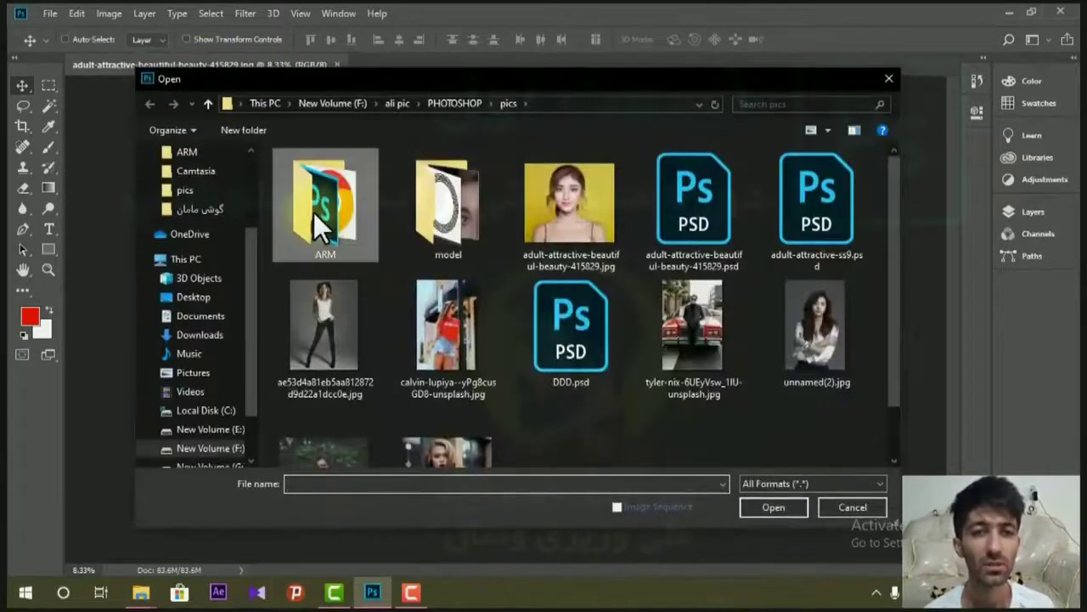
{"action": "double_click", "coordinate": [315, 214]}
{"action": "scroll", "coordinate": [626, 397], "scroll_direction": "down", "scroll_amount": 2}
{"action": "scroll", "coordinate": [579, 359], "scroll_direction": "up", "scroll_amount": 2}
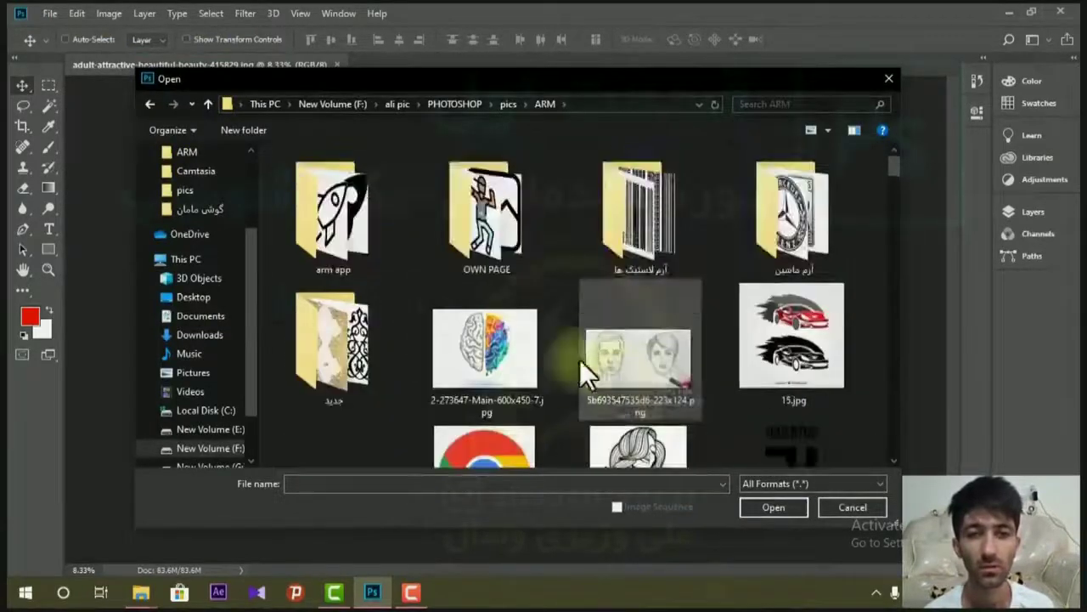
{"action": "double_click", "coordinate": [364, 231]}
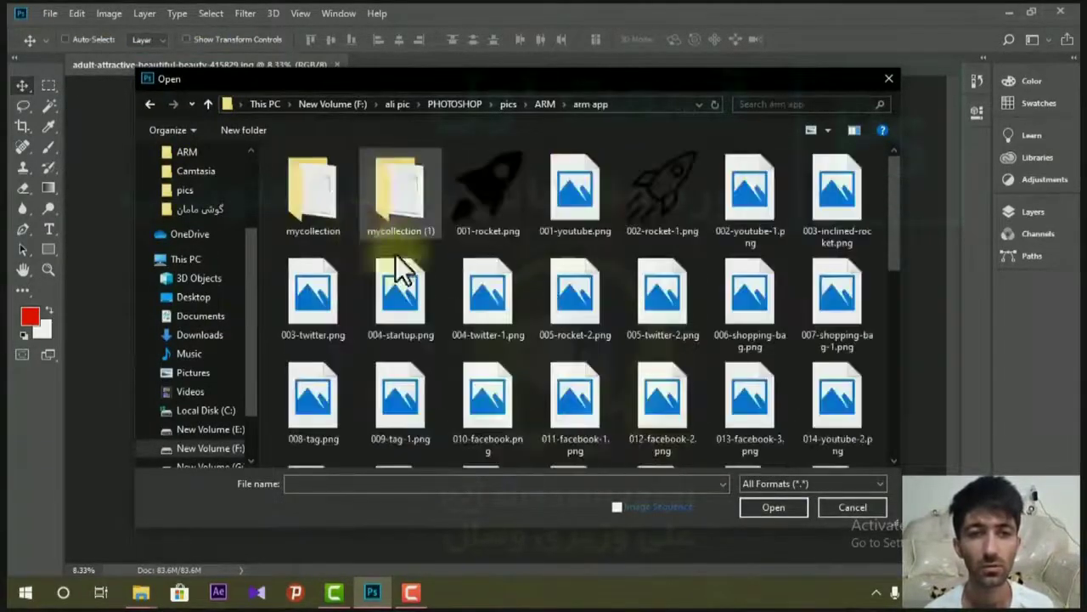
{"action": "scroll", "coordinate": [800, 378], "scroll_direction": "down", "scroll_amount": 2}
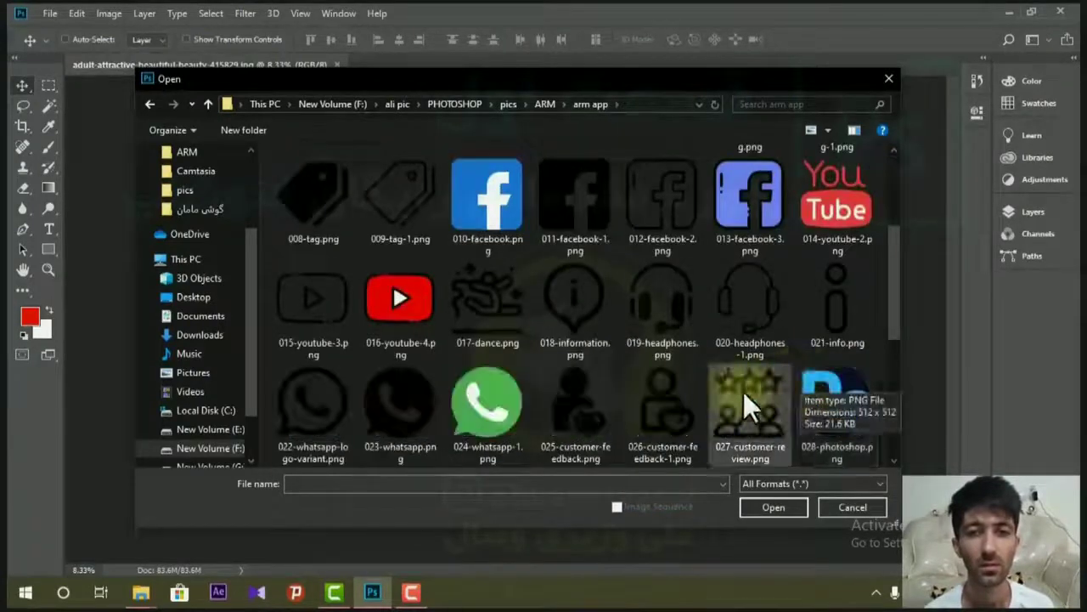
{"action": "scroll", "coordinate": [744, 392], "scroll_direction": "down", "scroll_amount": 2}
{"action": "left_click", "coordinate": [500, 315]}
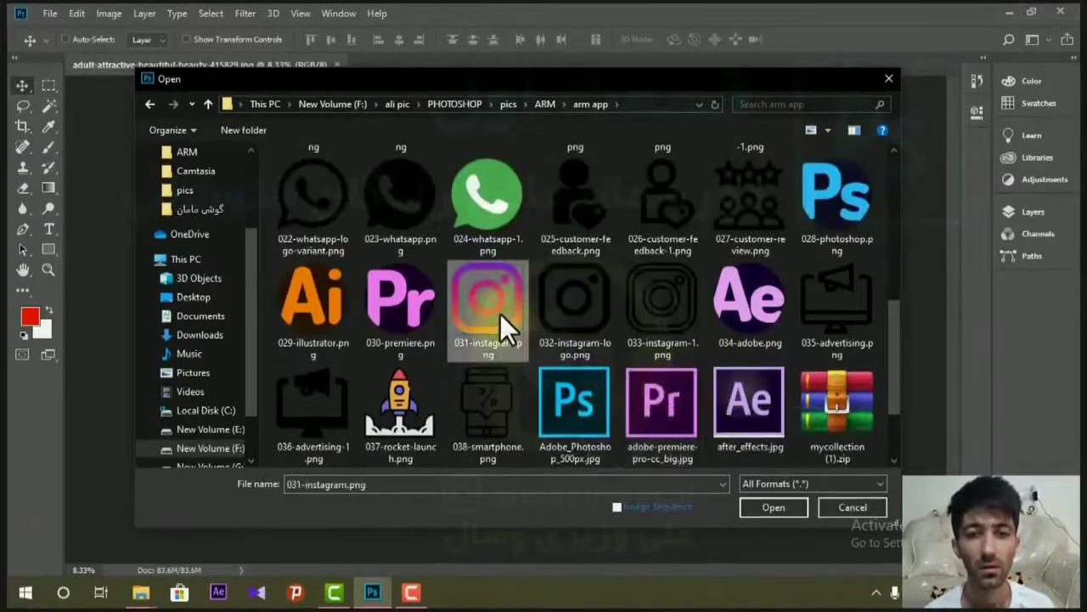
{"action": "left_click", "coordinate": [566, 321]}
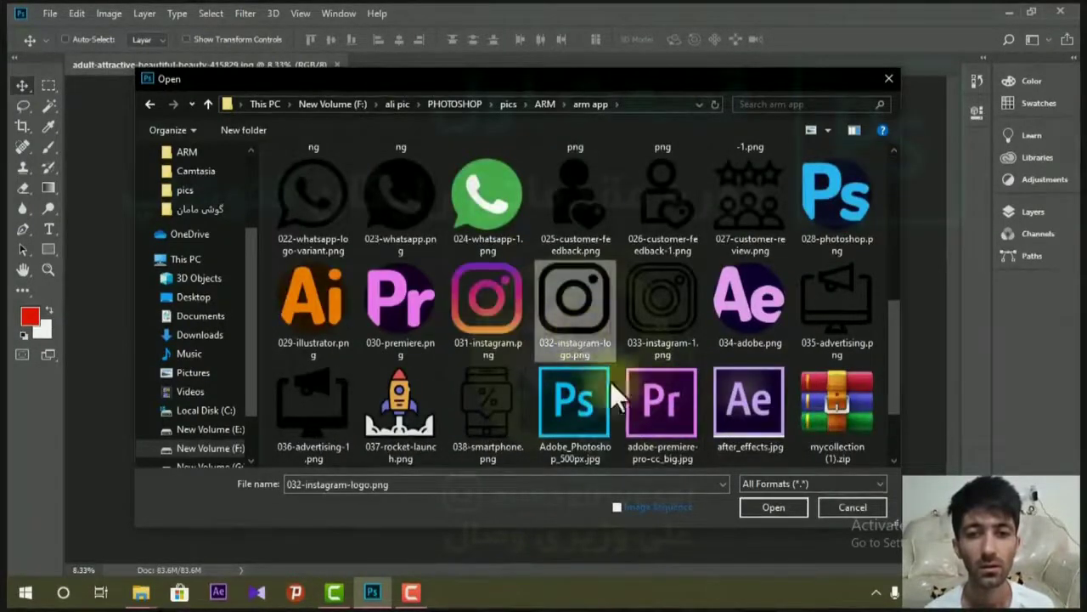
{"action": "left_click", "coordinate": [766, 508]}
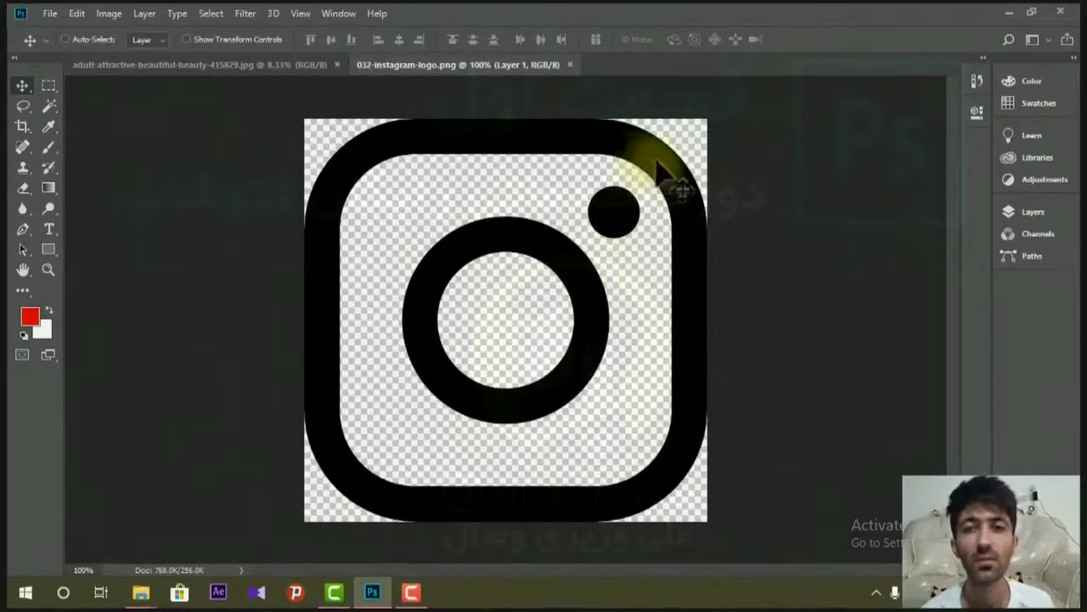
{"action": "left_click_drag", "start_coordinate": [657, 161], "coordinate": [622, 170]}
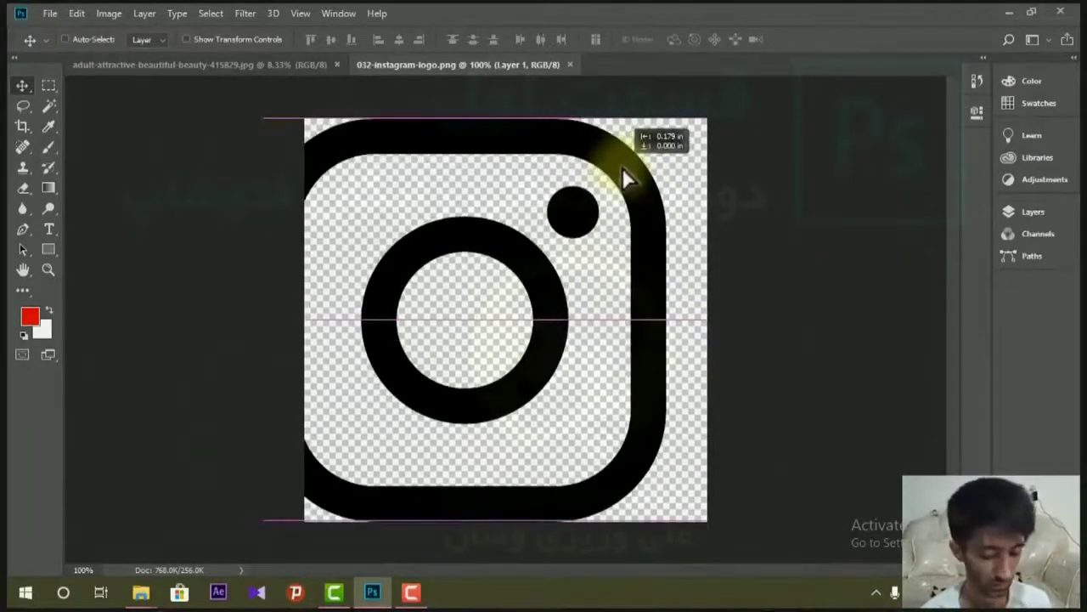
{"action": "left_click_drag", "start_coordinate": [622, 167], "coordinate": [665, 164]}
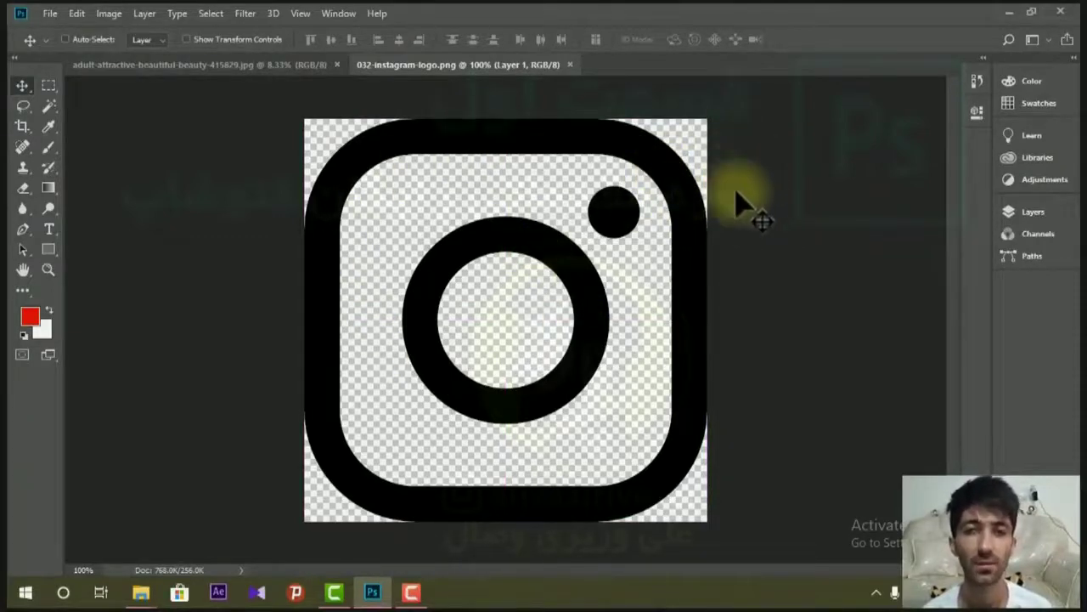
{"action": "left_click", "coordinate": [284, 66]}
{"action": "left_click", "coordinate": [515, 72]}
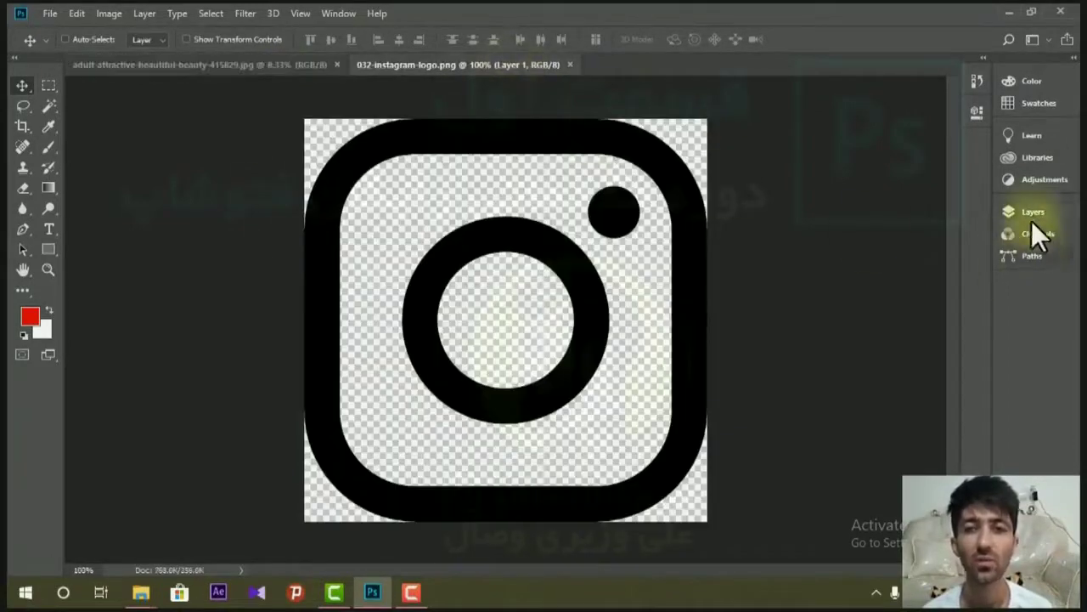
{"action": "left_click", "coordinate": [1031, 214]}
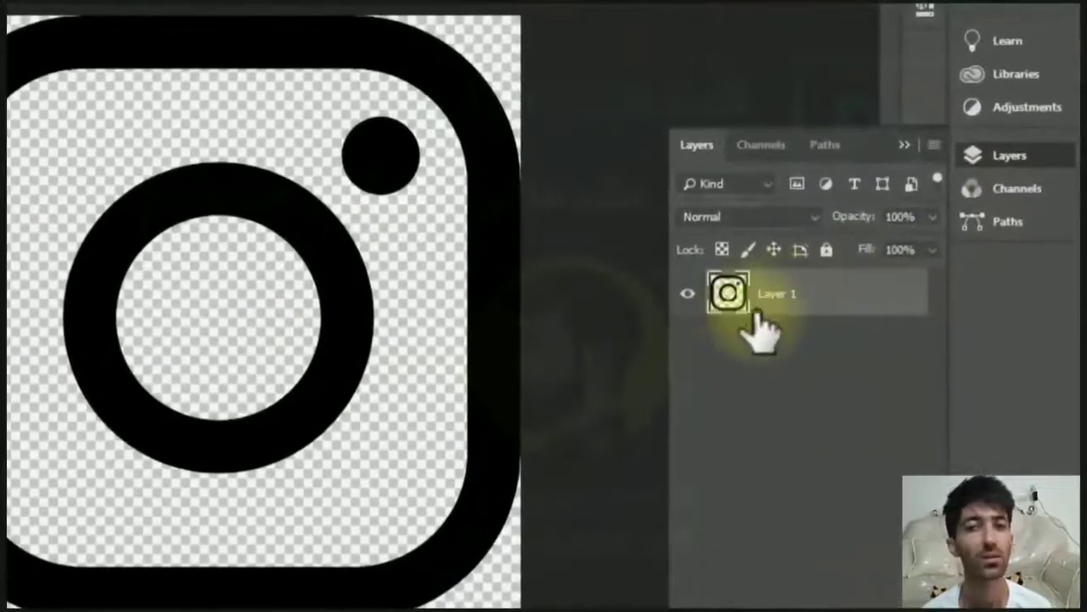
{"action": "left_click", "coordinate": [905, 145]}
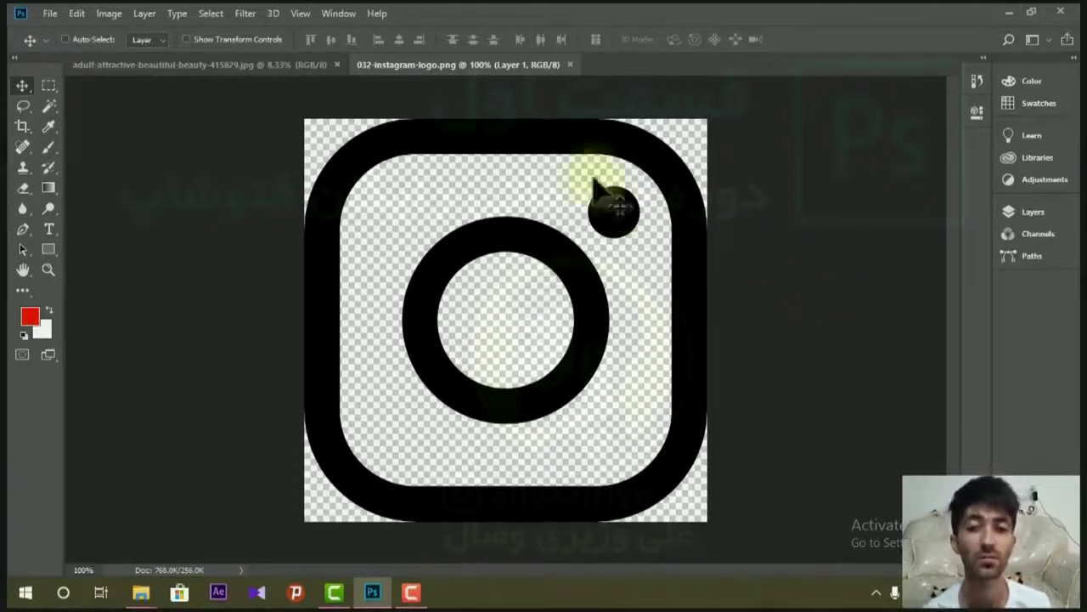
Step: Close the 032-instagram-logo.png document tab, then the portrait document tab
{"action": "left_click", "coordinate": [570, 64]}
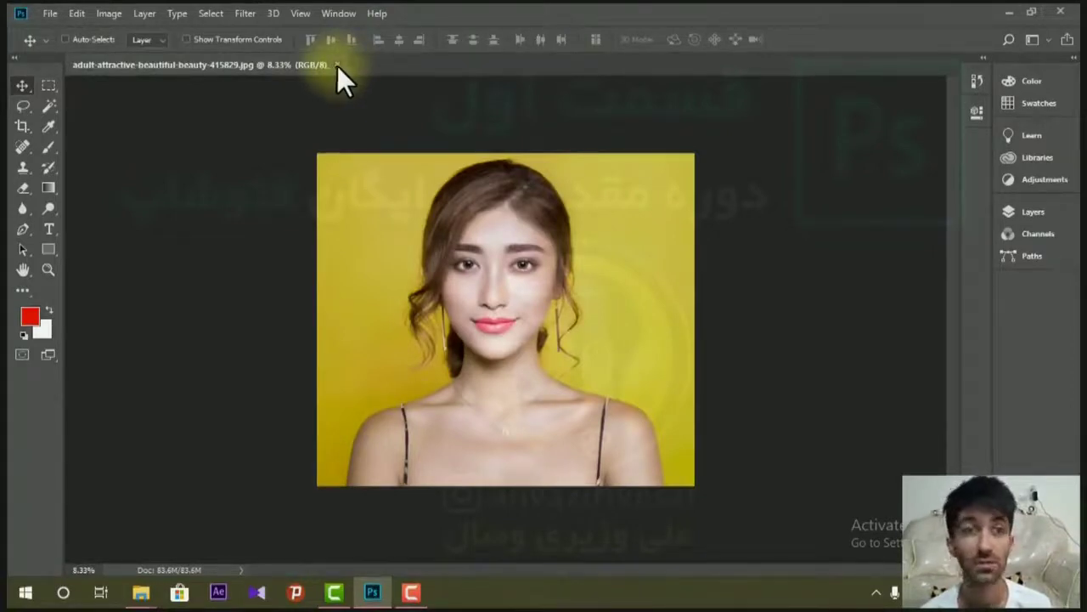
{"action": "left_click", "coordinate": [337, 65]}
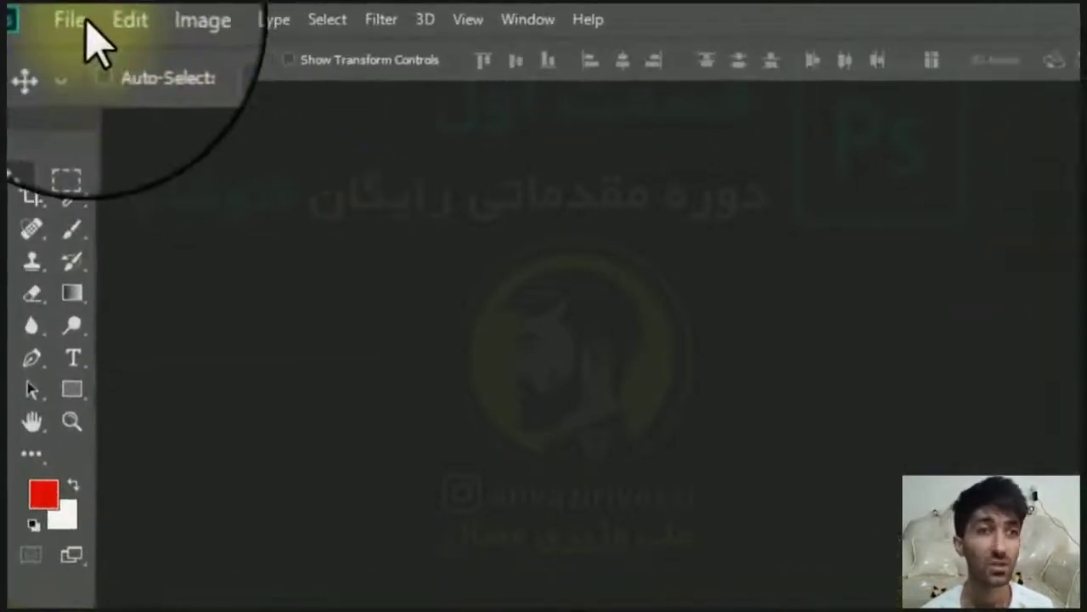
{"action": "left_click", "coordinate": [87, 26]}
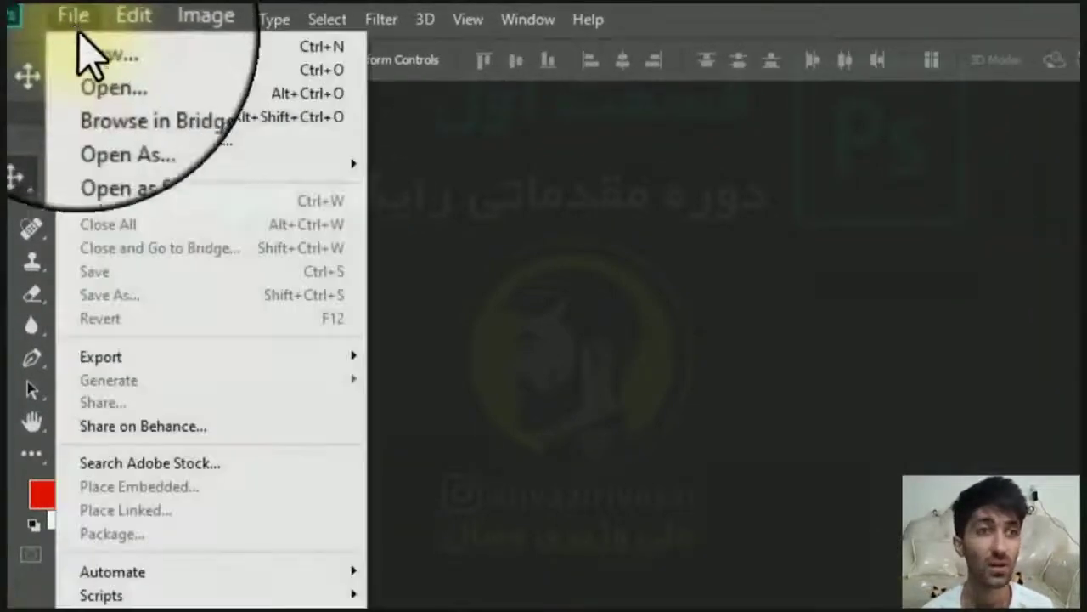